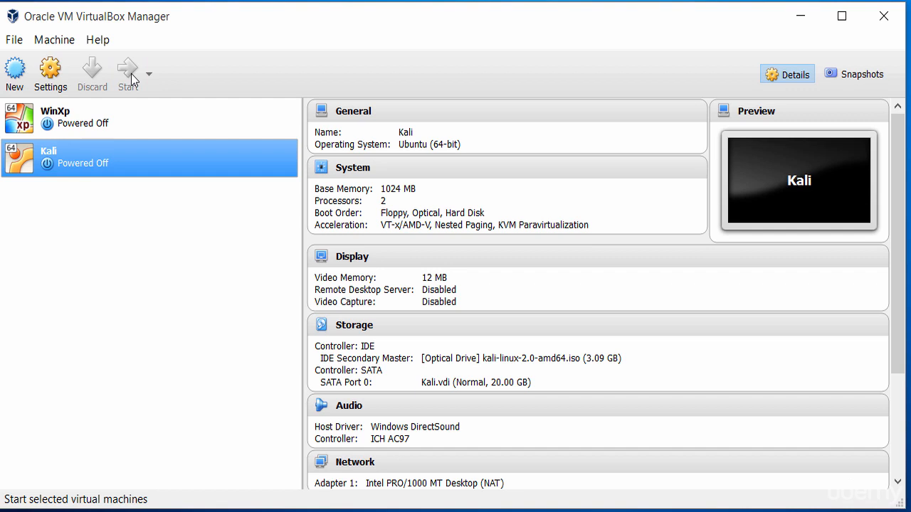
Start the Kali virtual machine, move its window, and allow mouse and keyboard capture without showing the capture message again
{"action": "left_click", "coordinate": [128, 71]}
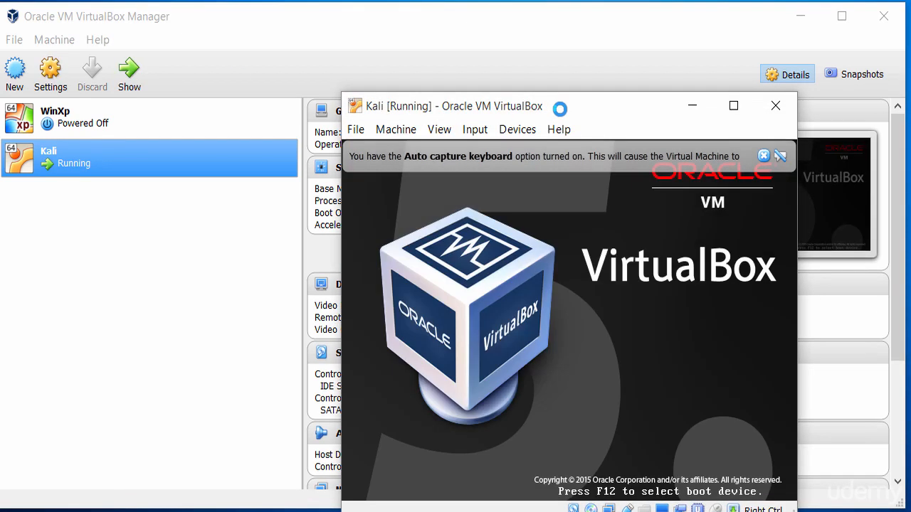
{"action": "left_click_drag", "start_coordinate": [538, 111], "coordinate": [477, 70]}
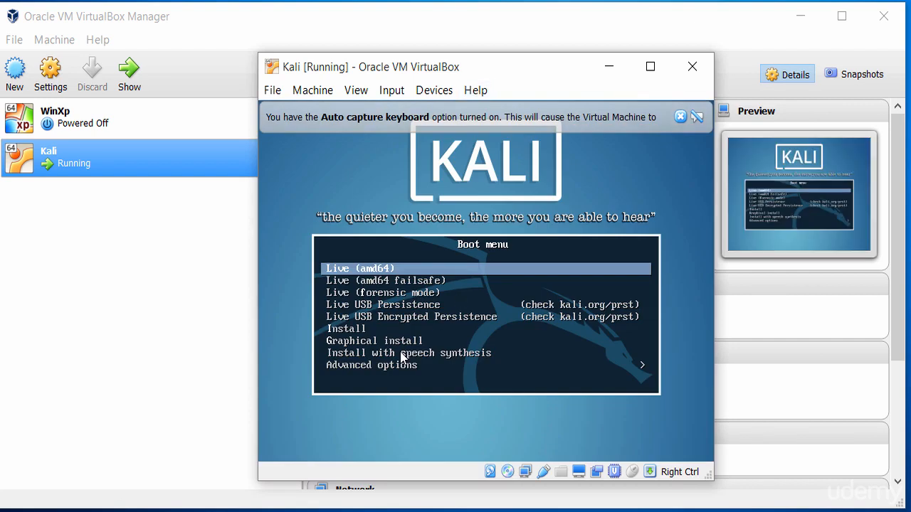
{"action": "left_click", "coordinate": [478, 344]}
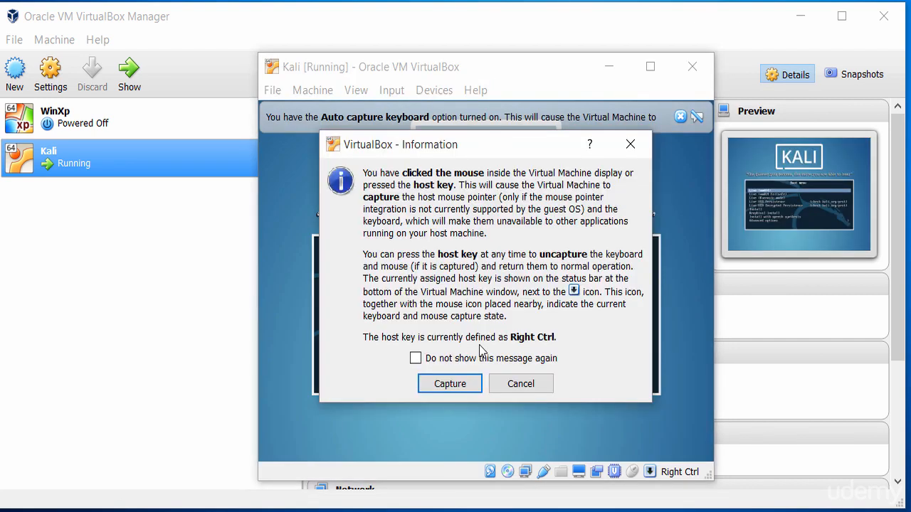
{"action": "left_click", "coordinate": [415, 359]}
{"action": "left_click", "coordinate": [459, 386]}
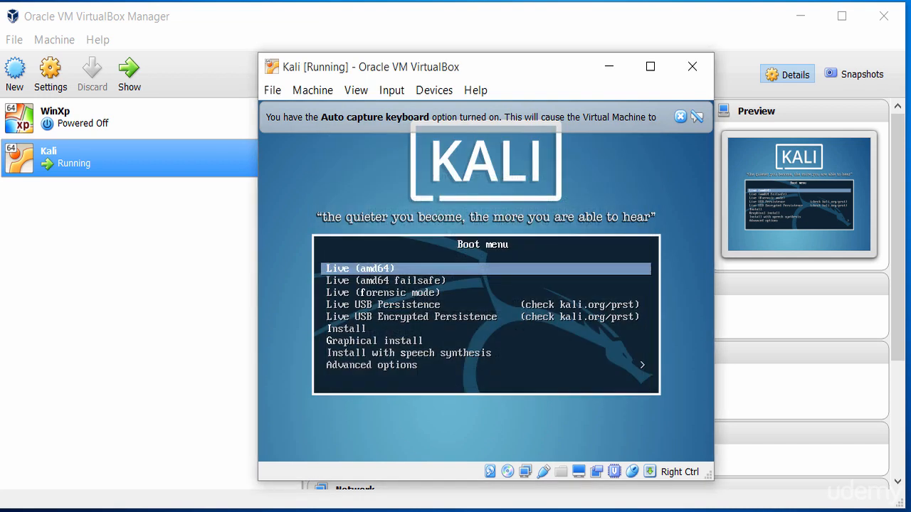
Boot the virtual machine with the text-mode Install option
{"action": "key", "text": "Down"}
{"action": "key", "text": "Down"}
{"action": "key", "text": "Down"}
{"action": "key", "text": "Down"}
{"action": "key", "text": "Up"}
{"action": "key", "text": "Up"}
{"action": "key", "text": "Up"}
{"action": "key", "text": "Up"}
{"action": "key", "text": "Down"}
{"action": "key", "text": "Down"}
{"action": "key", "text": "Down"}
{"action": "key", "text": "Down"}
{"action": "key", "text": "Down"}
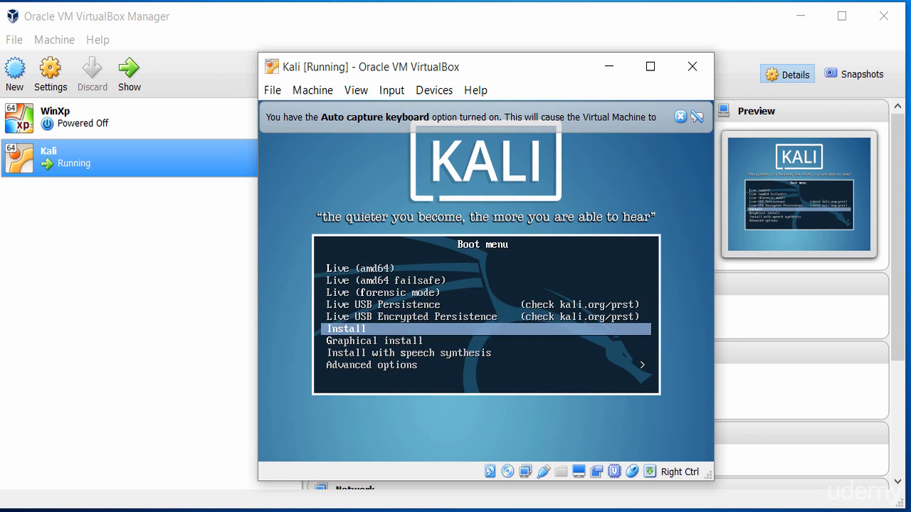
{"action": "key", "text": "Return"}
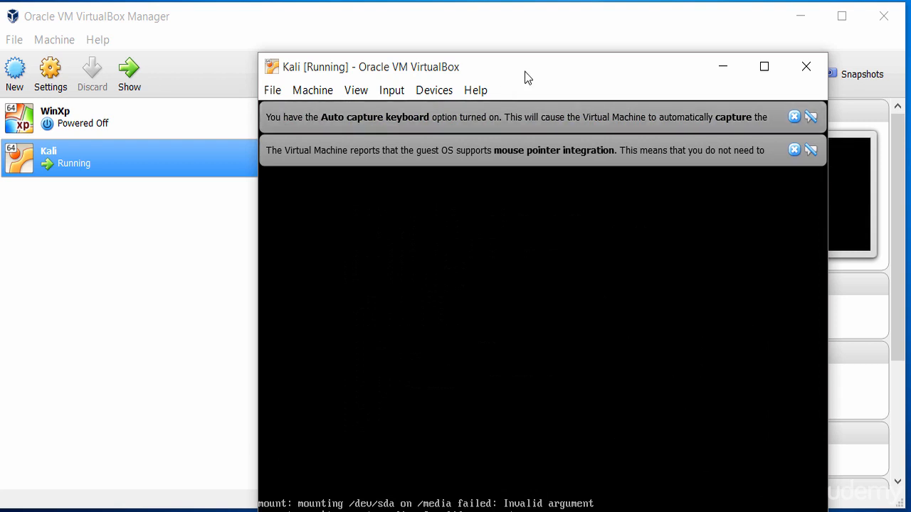
Reposition the virtual machine window, dismiss both notifications in it, and choose English as the installation language
{"action": "left_click_drag", "start_coordinate": [520, 57], "coordinate": [447, 5]}
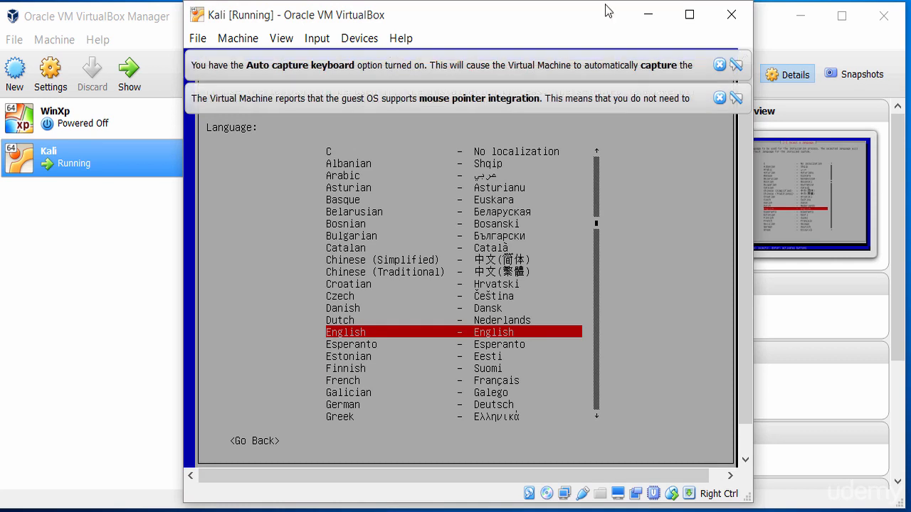
{"action": "left_click", "coordinate": [719, 98]}
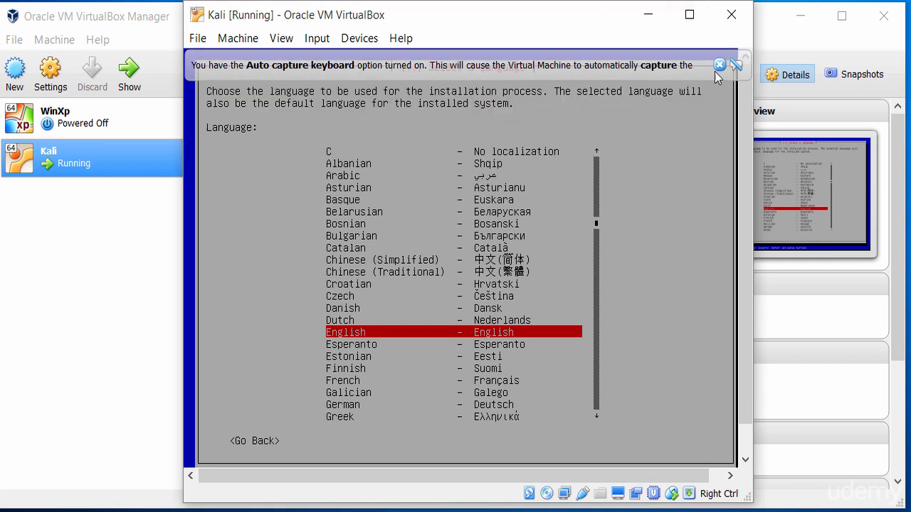
{"action": "left_click", "coordinate": [719, 64]}
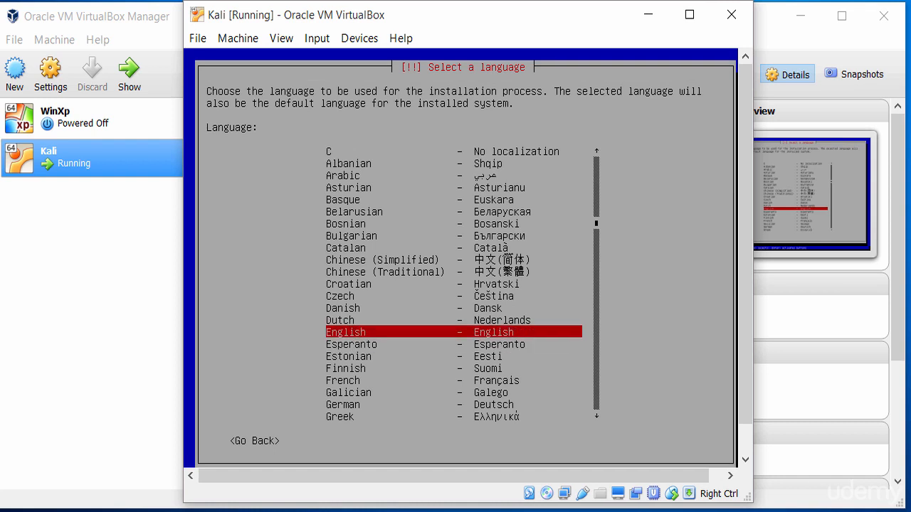
{"action": "key", "text": "Return"}
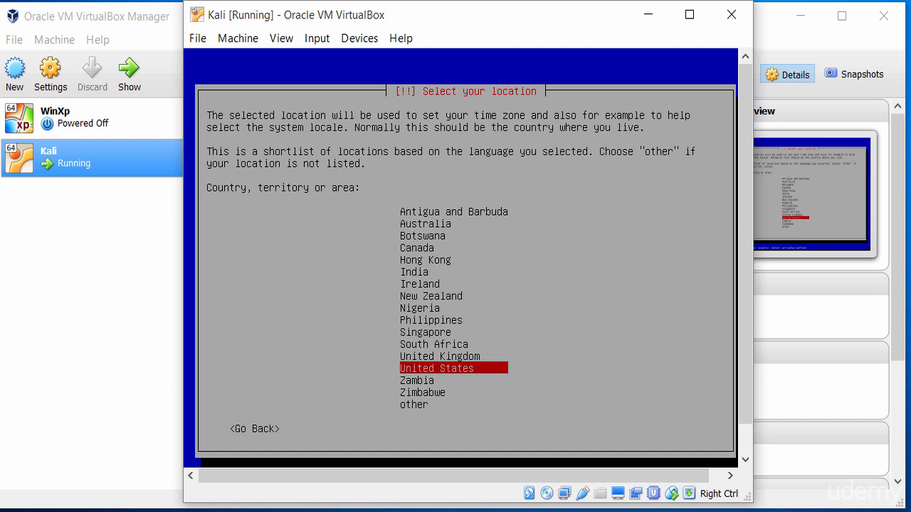
Set the installation location to United States and the keymap to American English
{"action": "key", "text": "Up"}
{"action": "key", "text": "Up"}
{"action": "key", "text": "Up"}
{"action": "key", "text": "Up"}
{"action": "key", "text": "Up"}
{"action": "key", "text": "Up"}
{"action": "key", "text": "Up"}
{"action": "key", "text": "Up"}
{"action": "key", "text": "Up"}
{"action": "key", "text": "Up"}
{"action": "key", "text": "Up"}
{"action": "key", "text": "Up"}
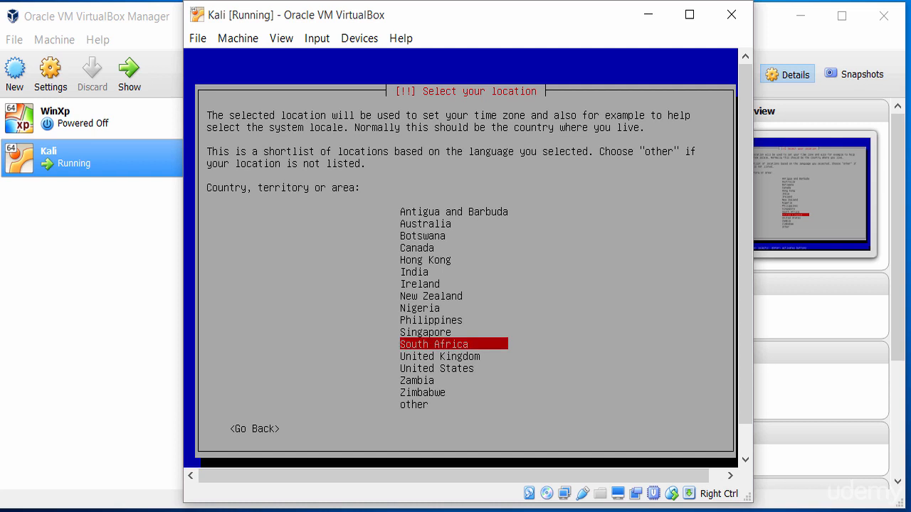
{"action": "key", "text": "Down"}
{"action": "key", "text": "Down"}
{"action": "key", "text": "Down"}
{"action": "key", "text": "Down"}
{"action": "key", "text": "Down"}
{"action": "key", "text": "Down"}
{"action": "key", "text": "Down"}
{"action": "key", "text": "Down"}
{"action": "key", "text": "Down"}
{"action": "key", "text": "Down"}
{"action": "key", "text": "Down"}
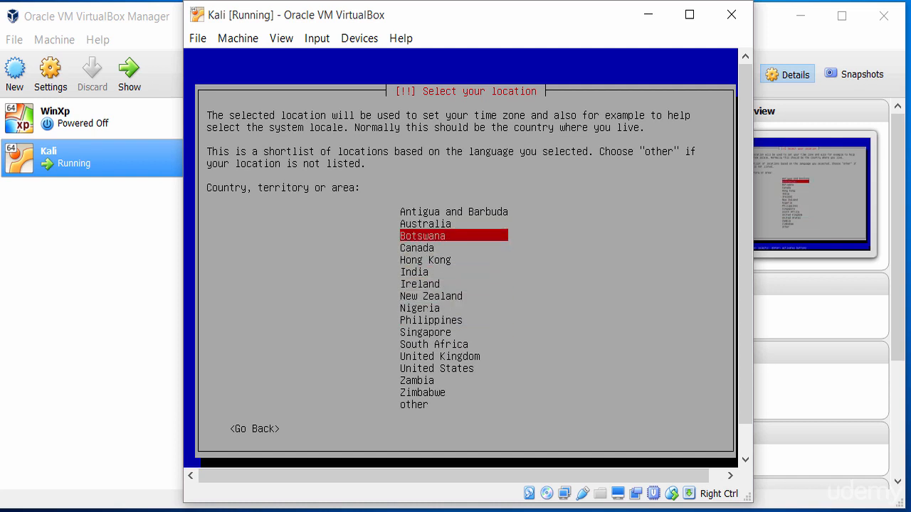
{"action": "key", "text": "Return"}
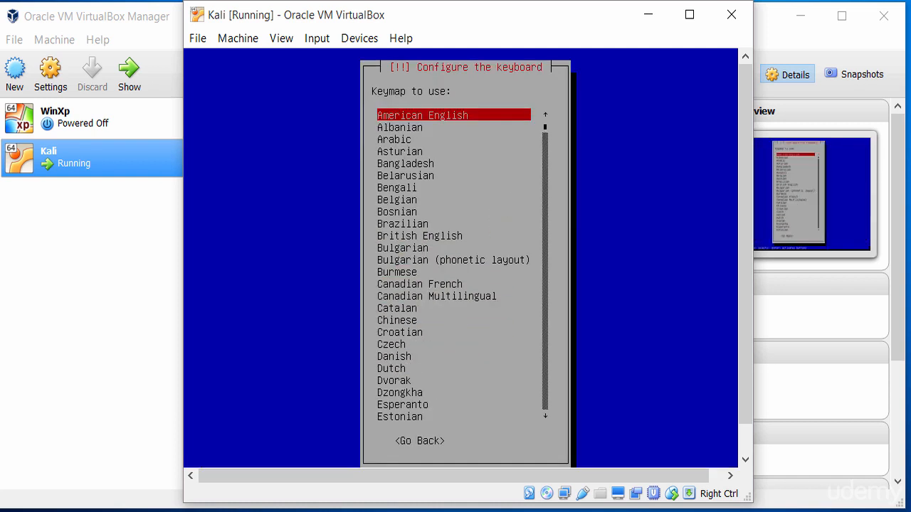
{"action": "key", "text": "Return"}
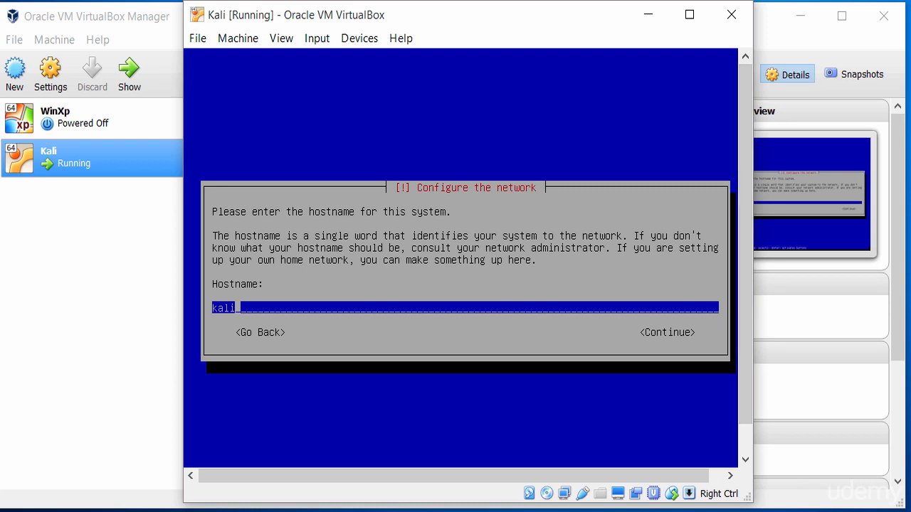
Accept kali as the hostname and set the domain name to test.local
{"action": "key", "text": "Tab"}
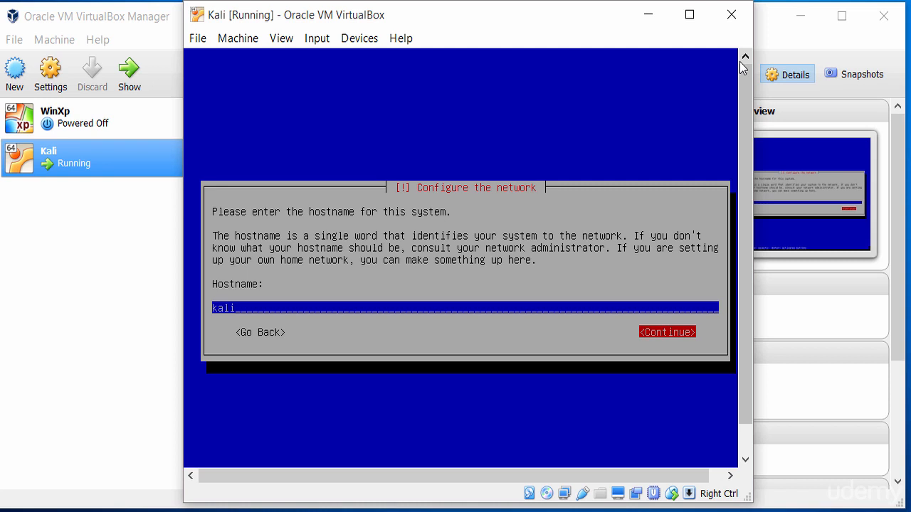
{"action": "key", "text": "Return"}
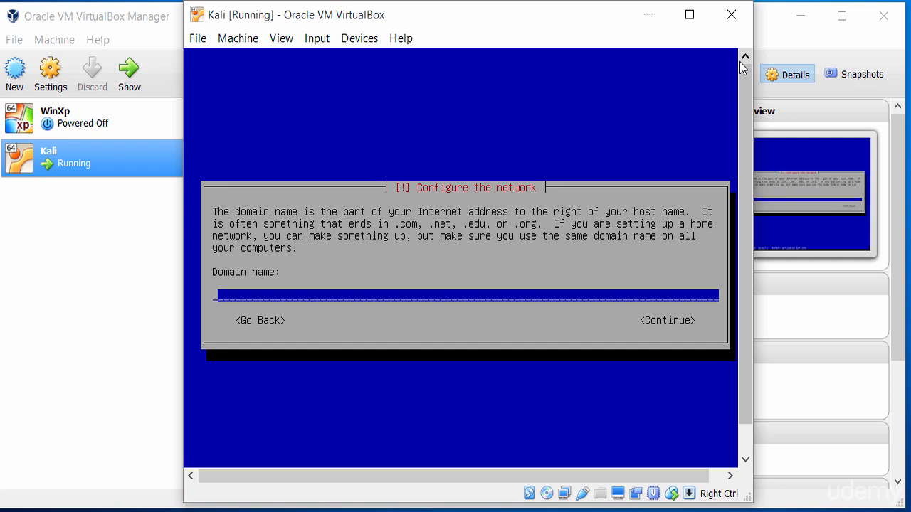
{"action": "type", "text": "test.local"}
{"action": "key", "text": "Tab"}
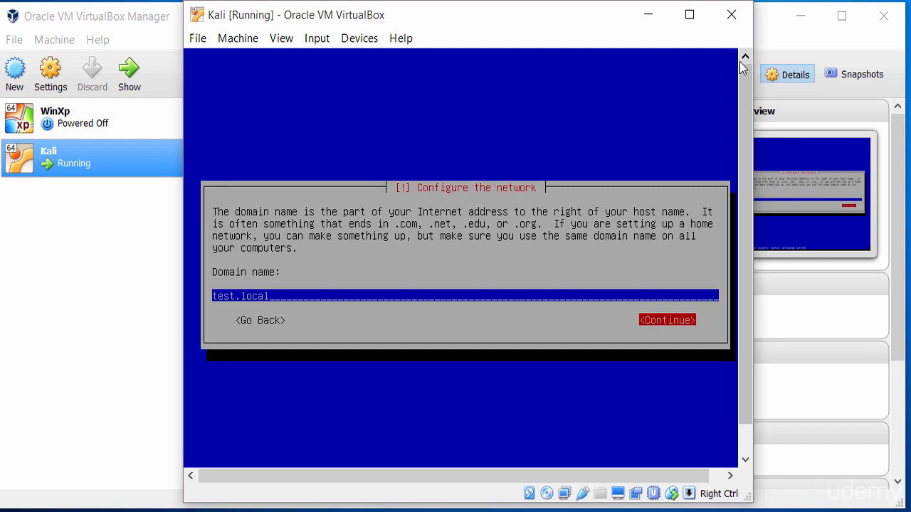
{"action": "key", "text": "Return"}
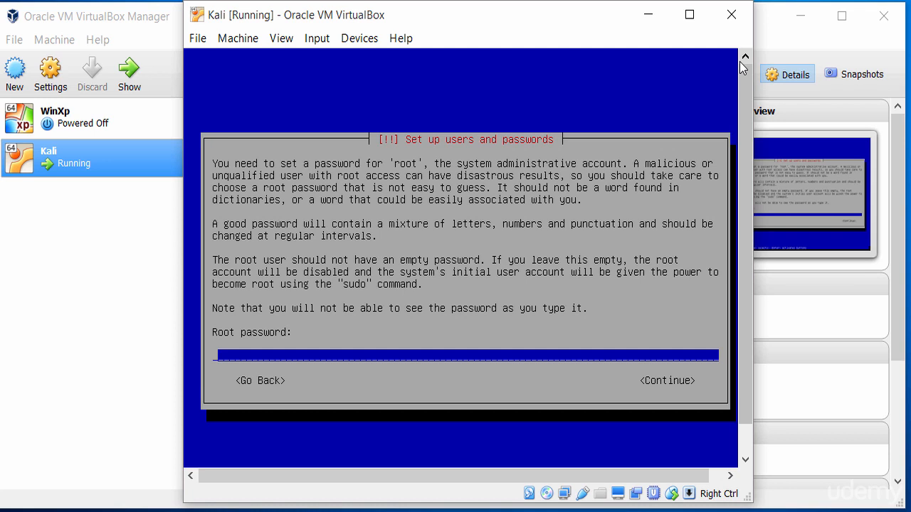
Enter the root password, re-enter it for verification, and continue
{"action": "type", "text": "******"}
{"action": "key", "text": "Tab"}
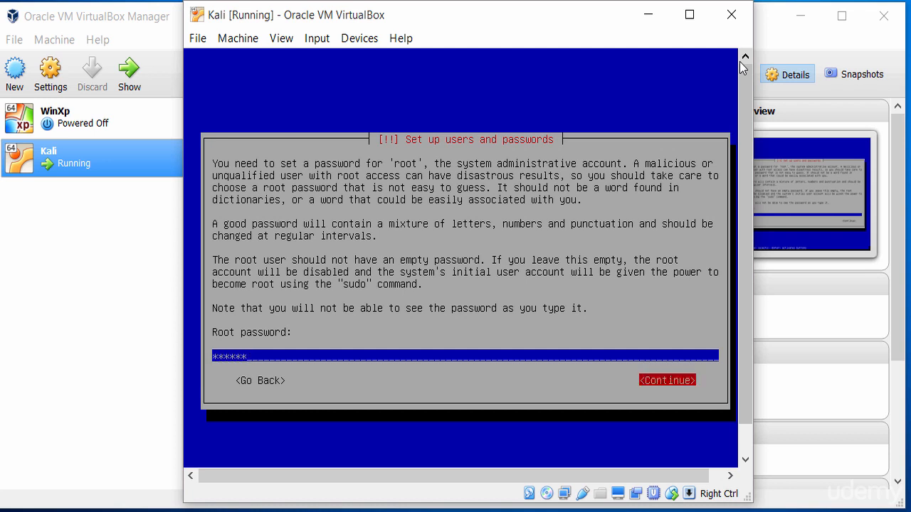
{"action": "key", "text": "Return"}
{"action": "type", "text": "******"}
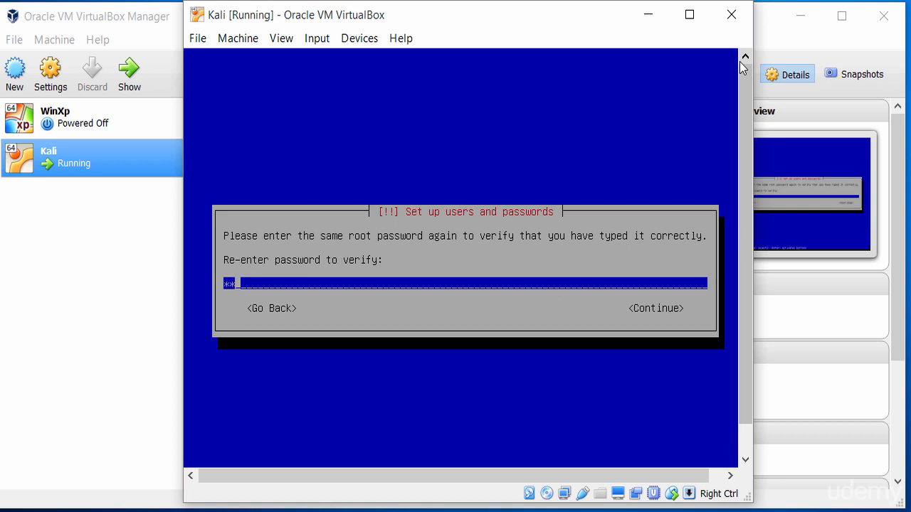
{"action": "key", "text": "Return"}
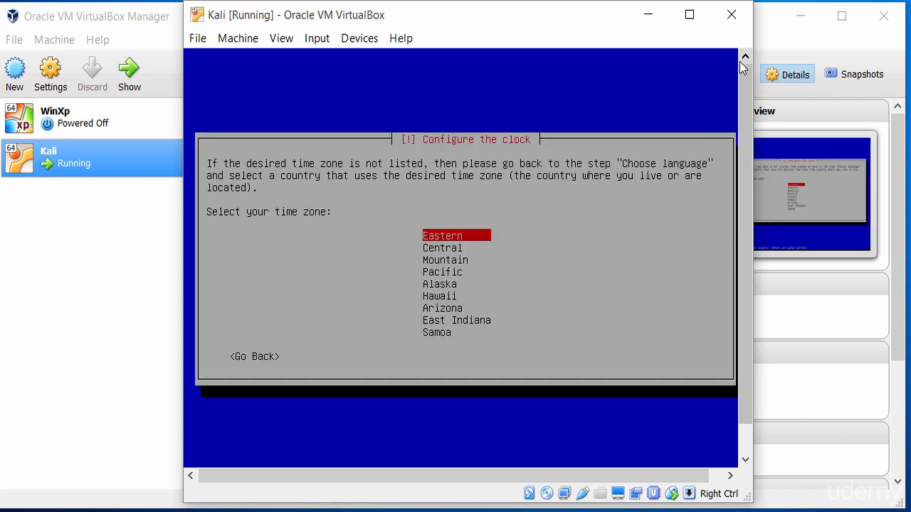
Set the system clock's time zone to Central
{"action": "key", "text": "Down"}
{"action": "key", "text": "Down"}
{"action": "key", "text": "Down"}
{"action": "key", "text": "Down"}
{"action": "key", "text": "Down"}
{"action": "key", "text": "Down"}
{"action": "key", "text": "Down"}
{"action": "key", "text": "Down"}
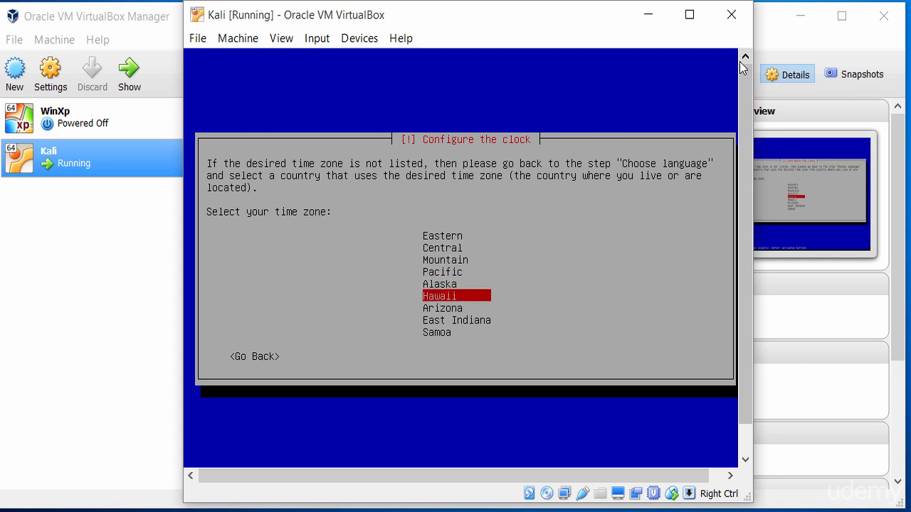
{"action": "key", "text": "Up"}
{"action": "key", "text": "Up"}
{"action": "key", "text": "Up"}
{"action": "key", "text": "Up"}
{"action": "key", "text": "Up"}
{"action": "key", "text": "Up"}
{"action": "key", "text": "Up"}
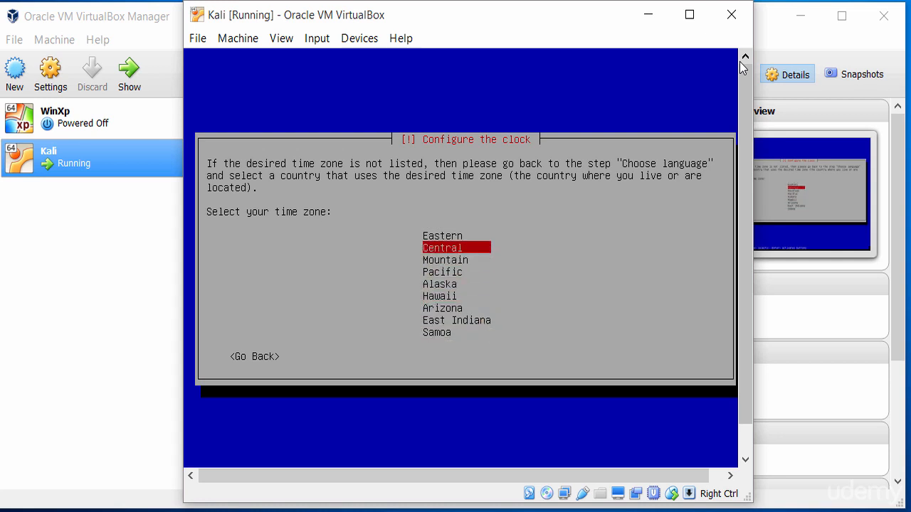
{"action": "key", "text": "Return"}
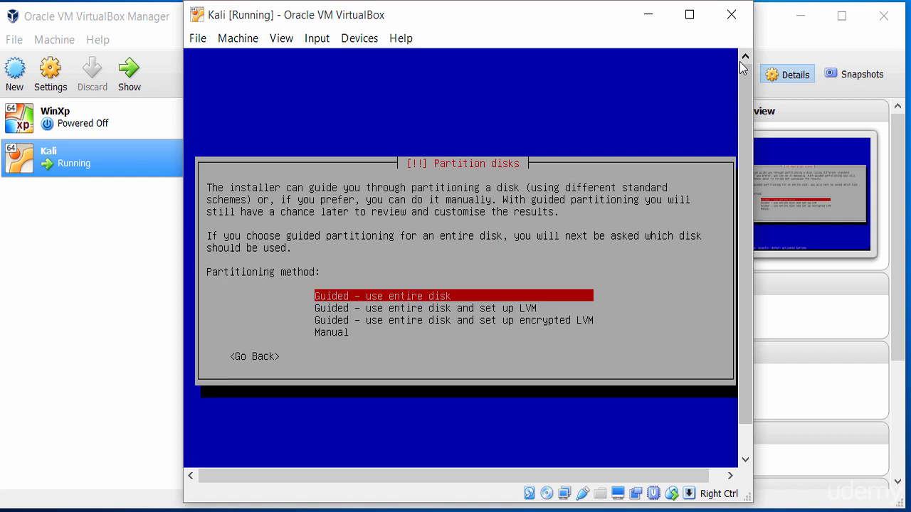
Go through the guided partitioning methods and choose Manual partitioning
{"action": "key", "text": "Down"}
{"action": "key", "text": "Up"}
{"action": "key", "text": "Down"}
{"action": "key", "text": "Down"}
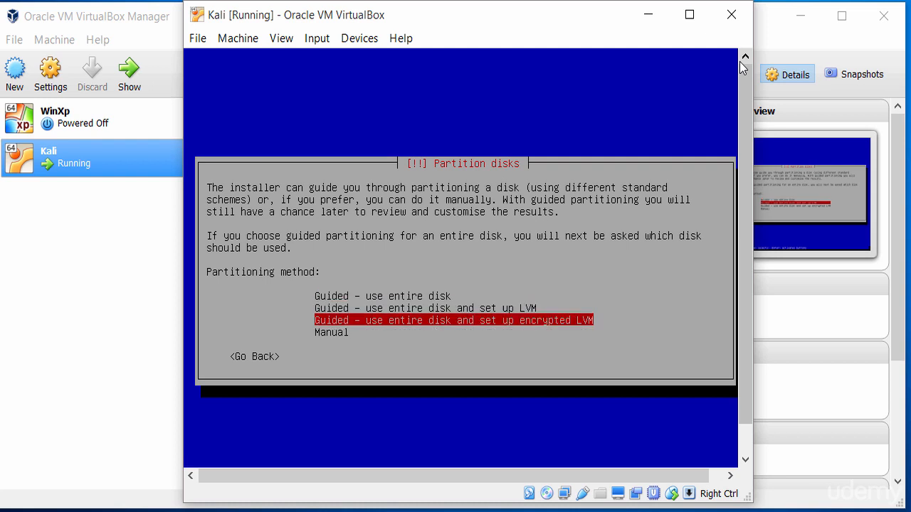
{"action": "key", "text": "Up"}
{"action": "key", "text": "Up"}
{"action": "key", "text": "Up"}
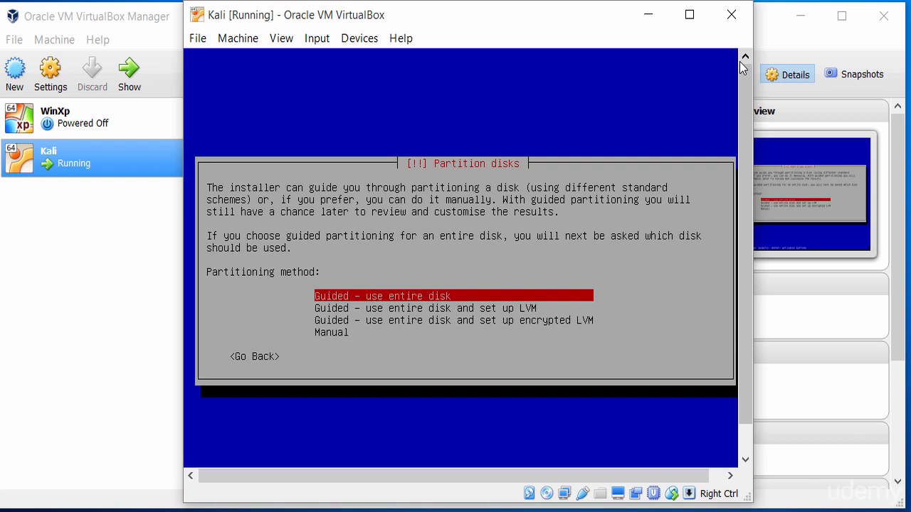
{"action": "key", "text": "Down"}
{"action": "key", "text": "Down"}
{"action": "key", "text": "Up"}
{"action": "key", "text": "Up"}
{"action": "key", "text": "Down"}
{"action": "key", "text": "Down"}
{"action": "key", "text": "Down"}
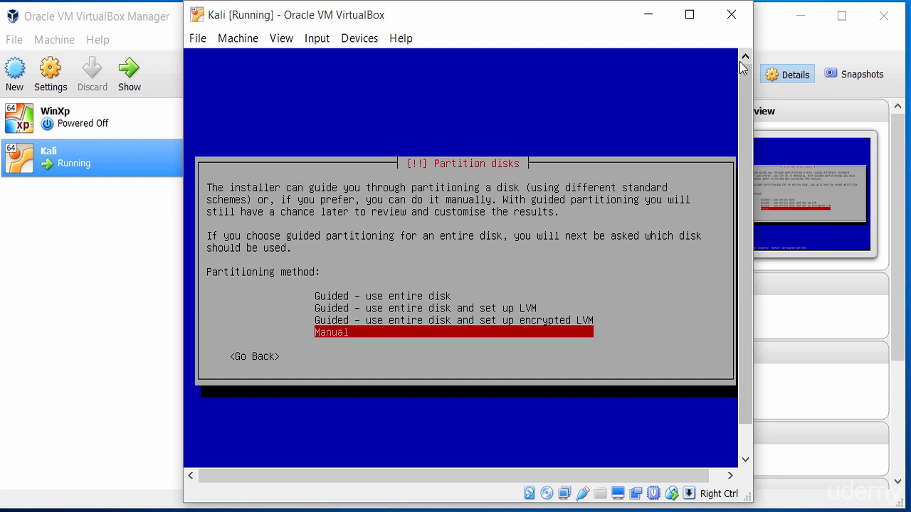
{"action": "key", "text": "Up"}
{"action": "key", "text": "Up"}
{"action": "key", "text": "Up"}
{"action": "key", "text": "Down"}
{"action": "key", "text": "Down"}
{"action": "key", "text": "Down"}
{"action": "key", "text": "Return"}
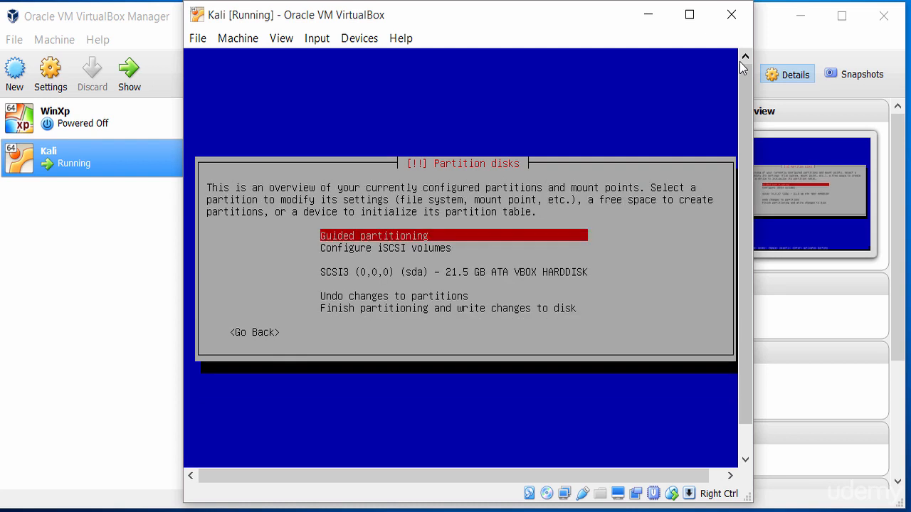
Create a new empty partition table on the SCSI3 (sda) VBOX hard disk
{"action": "key", "text": "Down"}
{"action": "key", "text": "Up"}
{"action": "key", "text": "Down"}
{"action": "key", "text": "Down"}
{"action": "key", "text": "Down"}
{"action": "key", "text": "Down"}
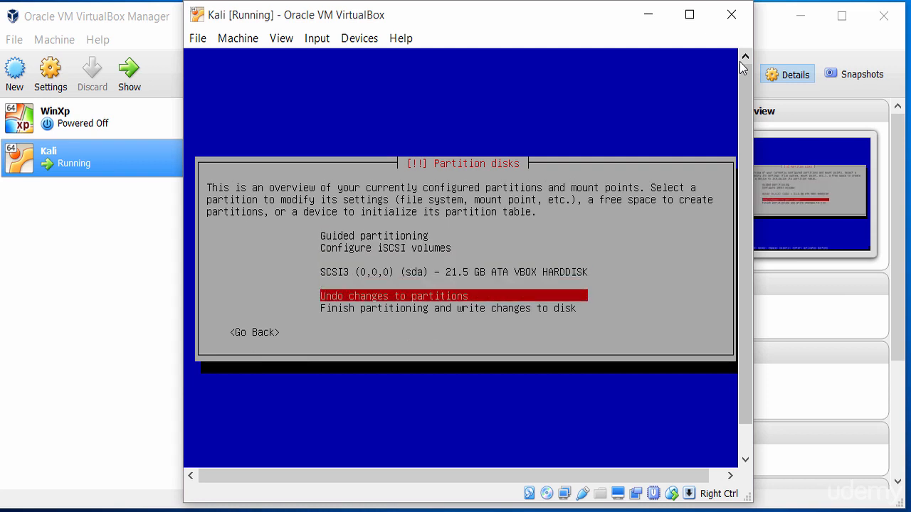
{"action": "key", "text": "Up"}
{"action": "key", "text": "Up"}
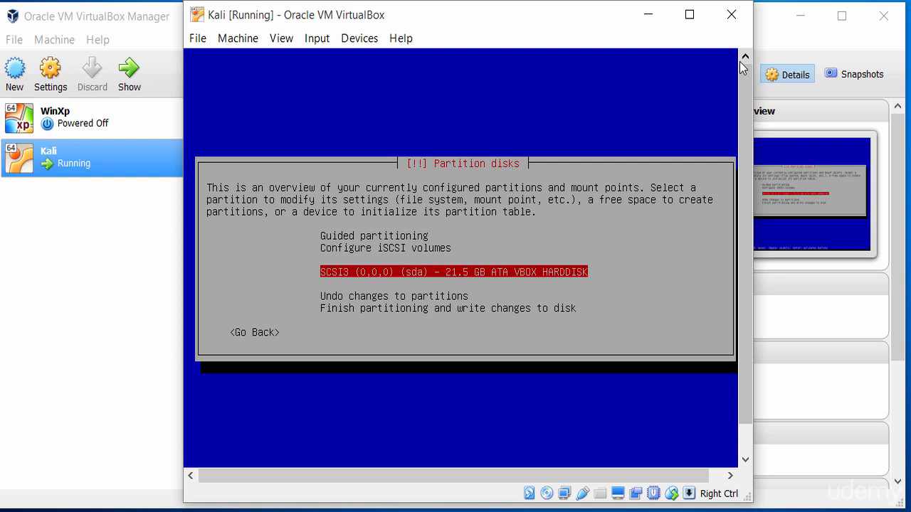
{"action": "key", "text": "Return"}
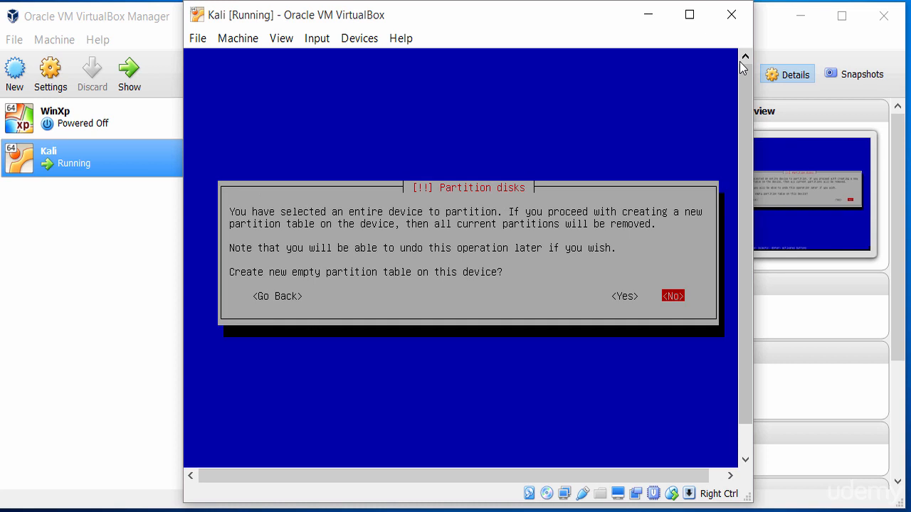
{"action": "key", "text": "Left"}
{"action": "key", "text": "Return"}
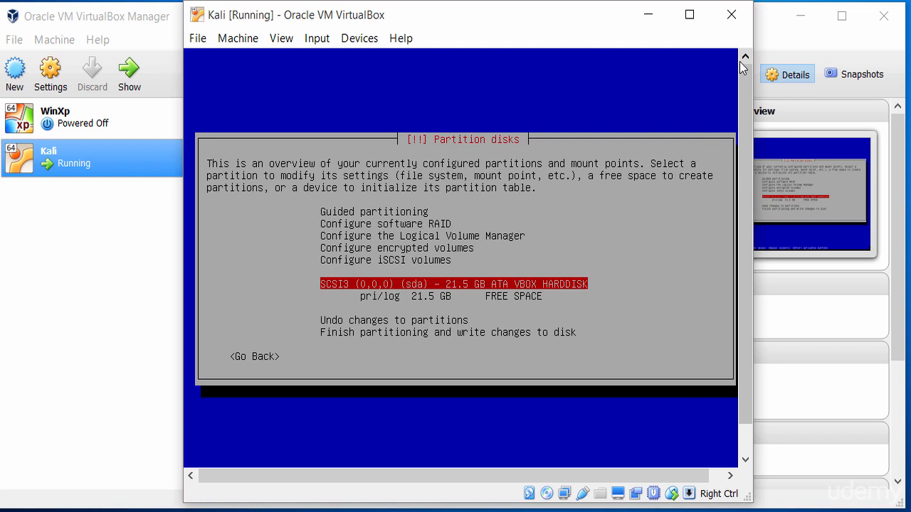
{"action": "key", "text": "Up"}
{"action": "key", "text": "Down"}
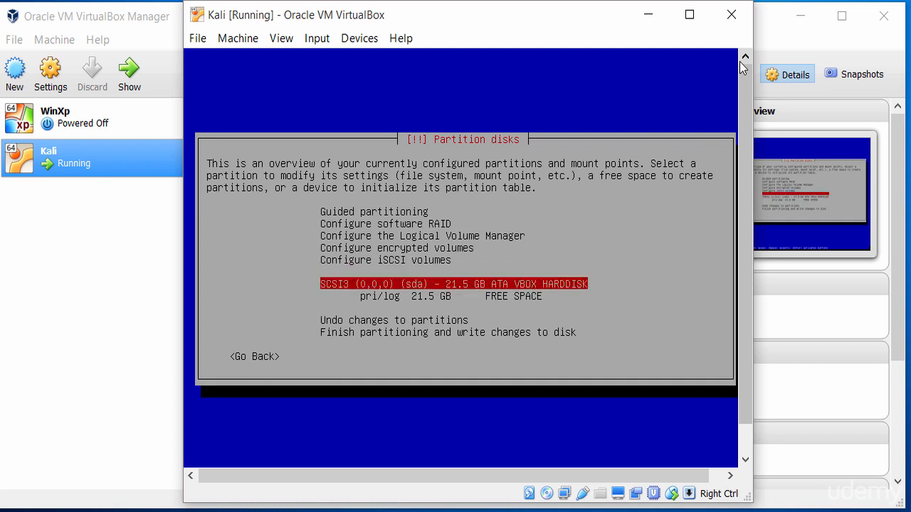
{"action": "key", "text": "Down"}
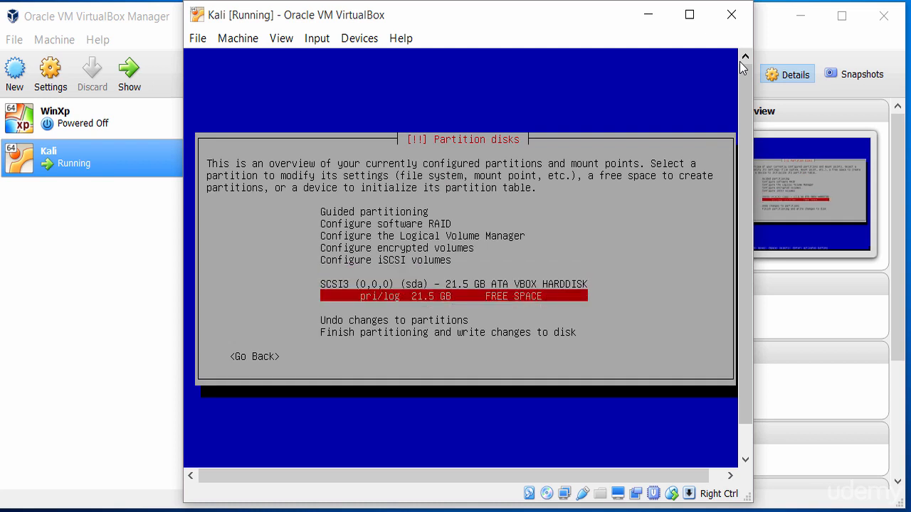
{"action": "key", "text": "Up"}
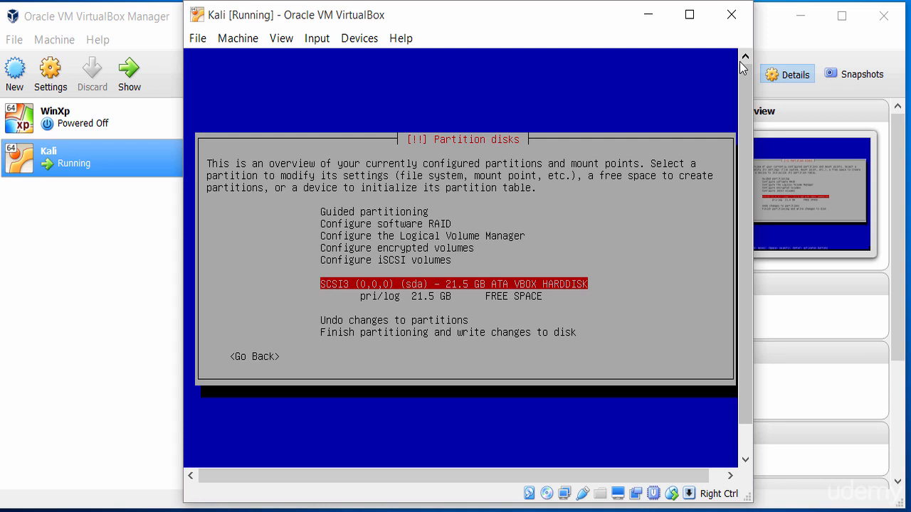
Create a new 500 MB primary partition at the beginning of the disk's free space
{"action": "key", "text": "Down"}
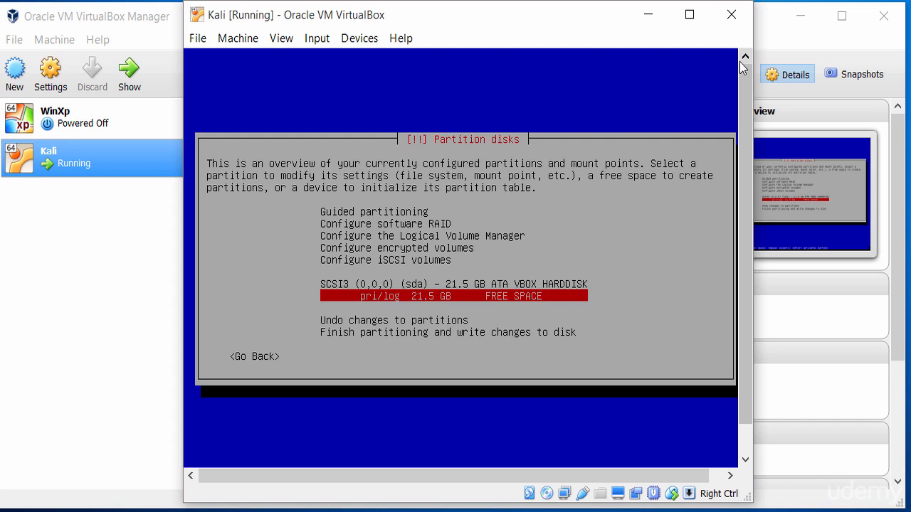
{"action": "key", "text": "Return"}
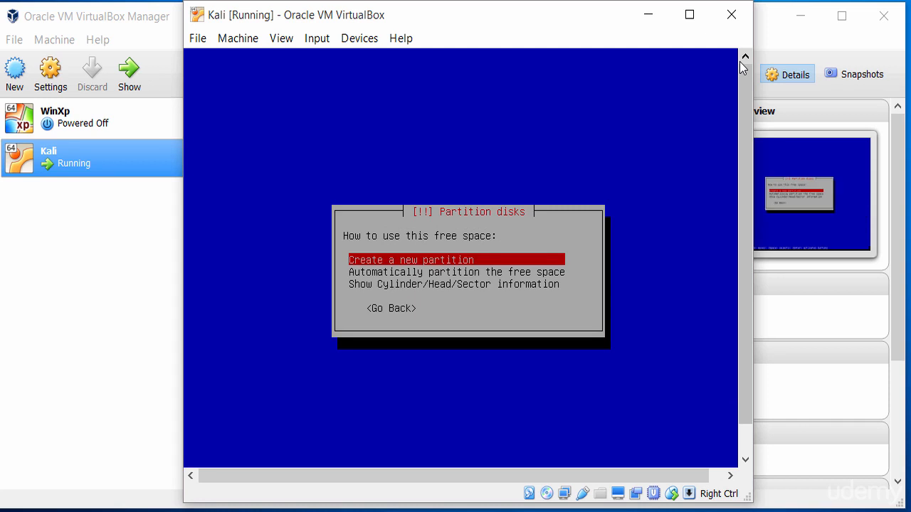
{"action": "key", "text": "Return"}
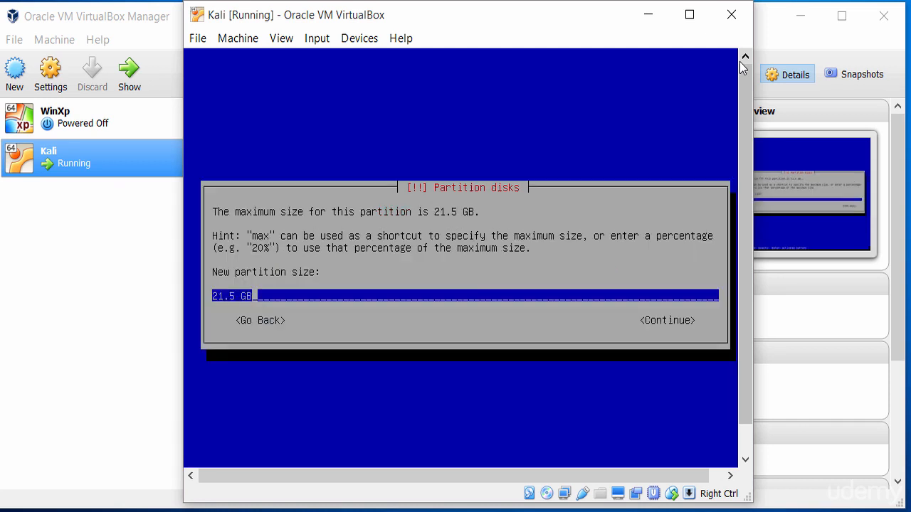
{"action": "key", "text": "Left"}
{"action": "key", "text": "Left"}
{"action": "key", "text": "Left"}
{"action": "key", "text": "Left"}
{"action": "key", "text": "Left"}
{"action": "key", "text": "Delete"}
{"action": "key", "text": "Delete"}
{"action": "key", "text": "Delete"}
{"action": "key", "text": "BackSpace"}
{"action": "key", "text": "BackSpace"}
{"action": "type", "text": "500"}
{"action": "key", "text": "Right"}
{"action": "key", "text": "Right"}
{"action": "key", "text": "Left"}
{"action": "key", "text": "BackSpace"}
{"action": "type", "text": "M"}
{"action": "key", "text": "Tab"}
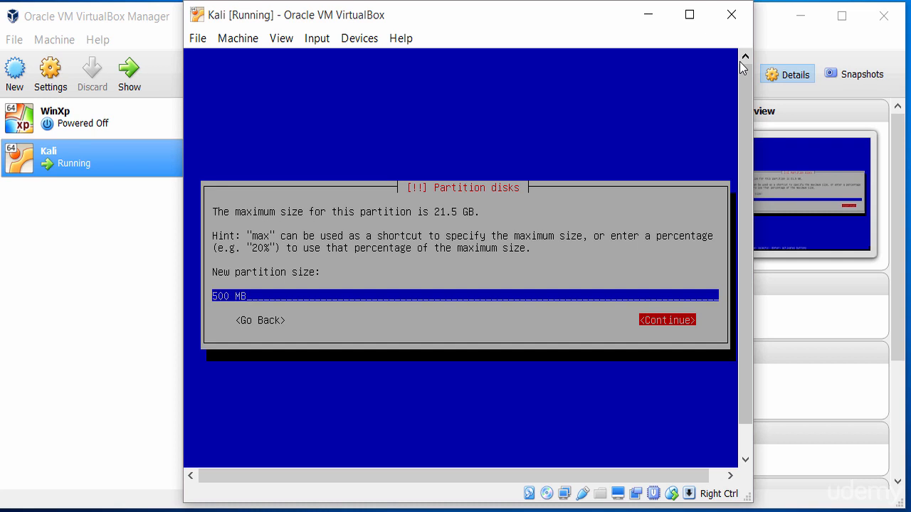
{"action": "key", "text": "Return"}
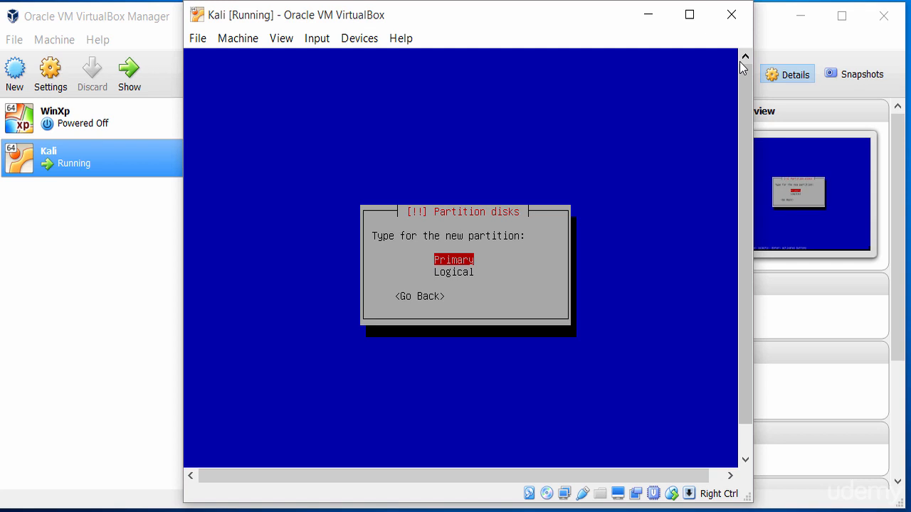
{"action": "key", "text": "Return"}
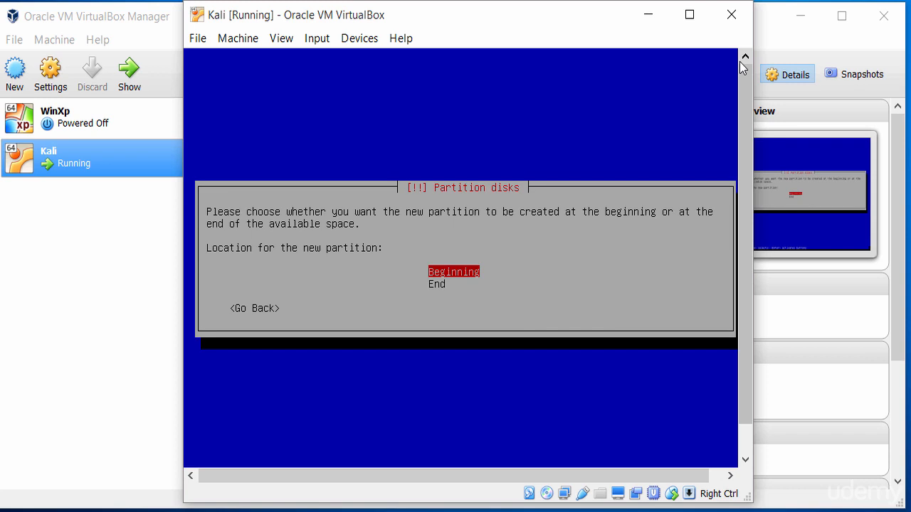
{"action": "key", "text": "Return"}
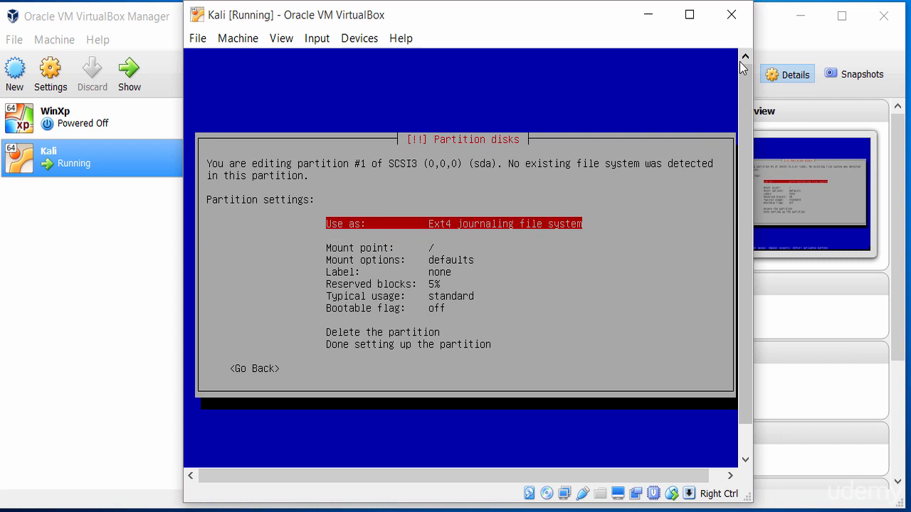
Set partition #1 to use the Ext3 journaling file system with /boot as its mount point
{"action": "key", "text": "Return"}
{"action": "key", "text": "Down"}
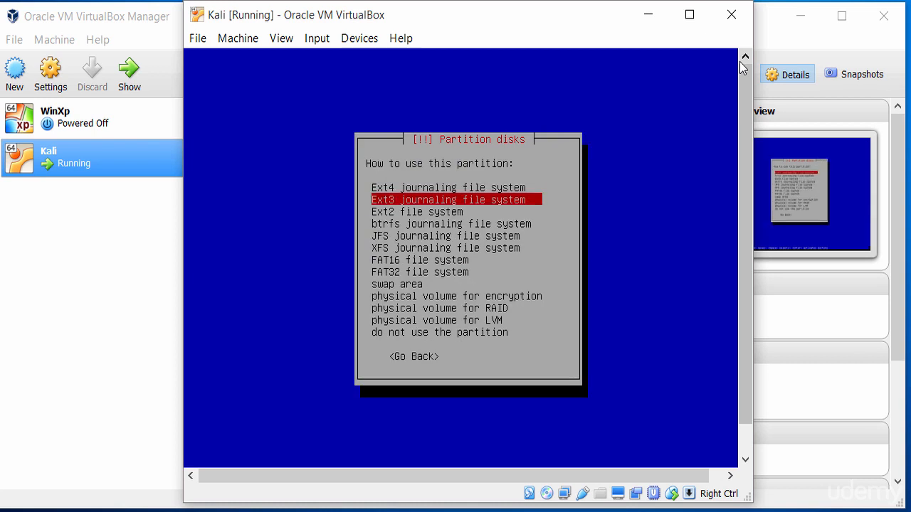
{"action": "key", "text": "Return"}
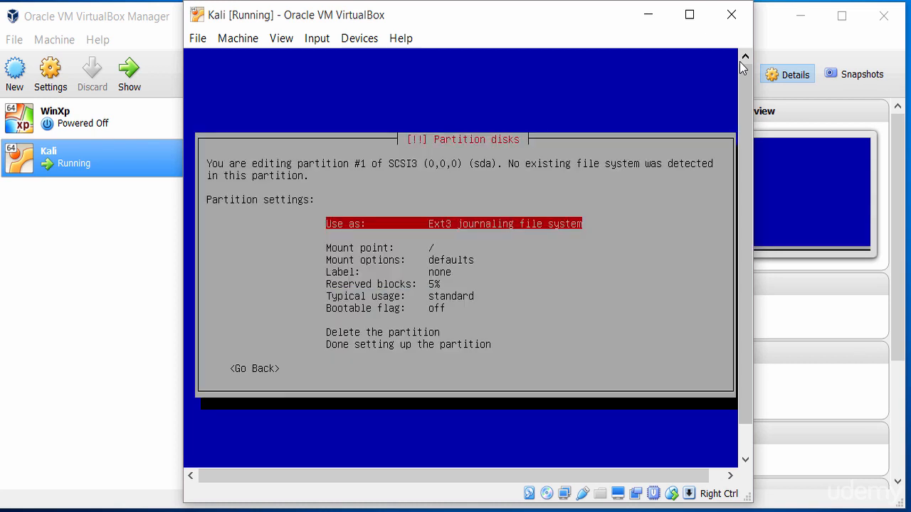
{"action": "key", "text": "Down"}
{"action": "key", "text": "Down"}
{"action": "key", "text": "Return"}
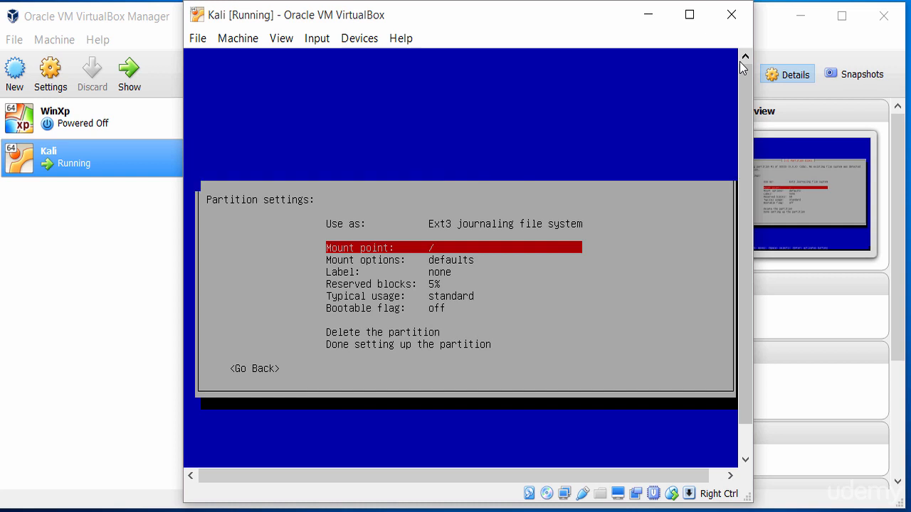
{"action": "key", "text": "Down"}
{"action": "key", "text": "Return"}
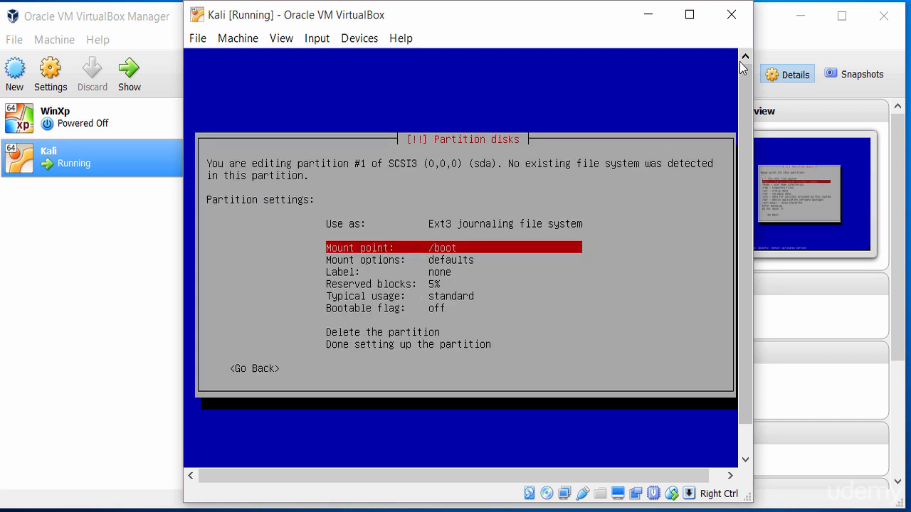
Review the settings of partition #1, from its file system and mount point to its bootable flag
{"action": "key", "text": "Down"}
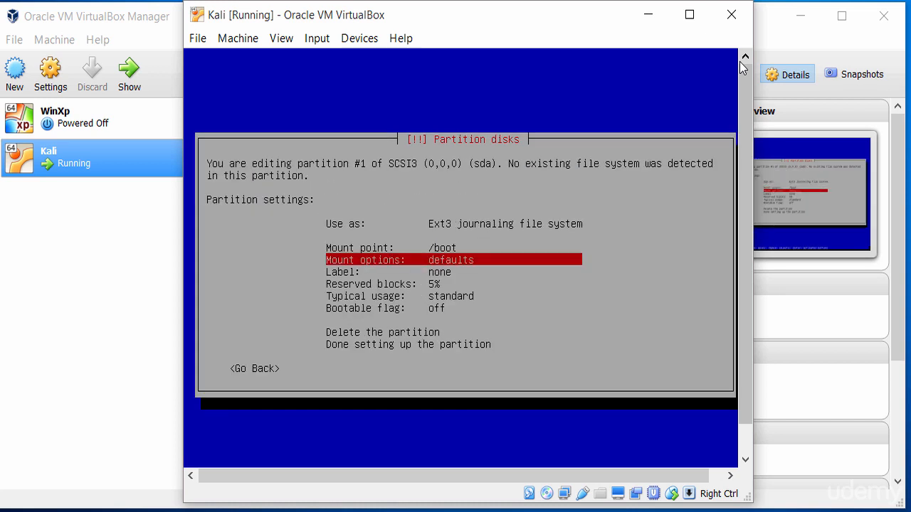
{"action": "key", "text": "Down"}
{"action": "key", "text": "Down"}
{"action": "key", "text": "Down"}
{"action": "key", "text": "Down"}
{"action": "key", "text": "Down"}
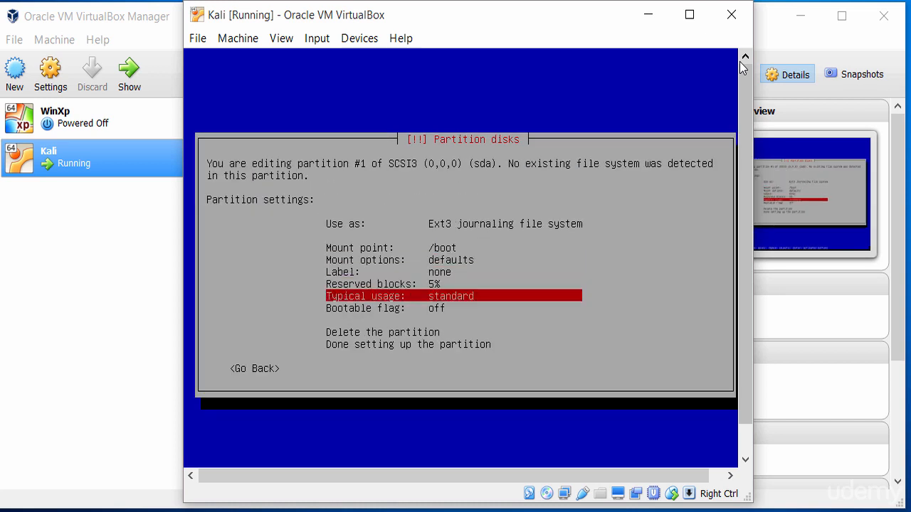
{"action": "key", "text": "Down"}
{"action": "key", "text": "Down"}
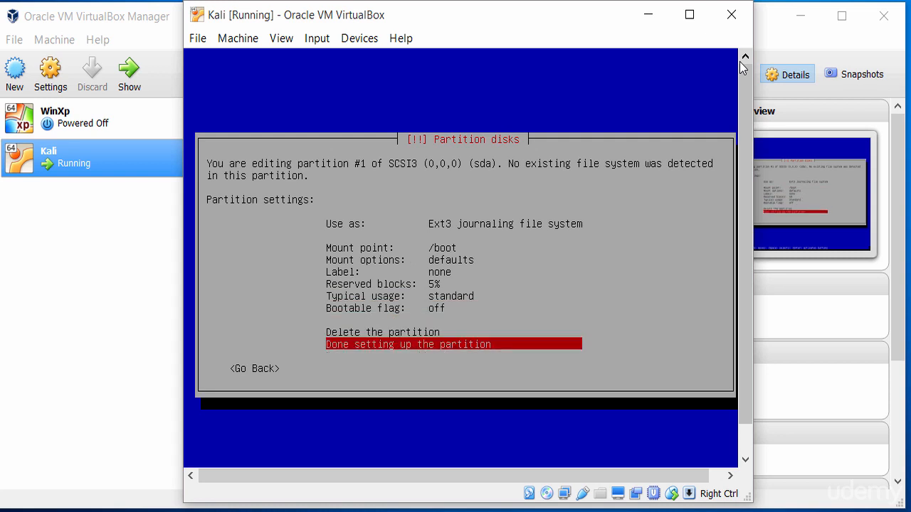
{"action": "key", "text": "Up"}
{"action": "key", "text": "Up"}
{"action": "key", "text": "Up"}
{"action": "key", "text": "Up"}
{"action": "key", "text": "Up"}
{"action": "key", "text": "Up"}
{"action": "key", "text": "Up"}
{"action": "key", "text": "Up"}
{"action": "key", "text": "Up"}
{"action": "key", "text": "Up"}
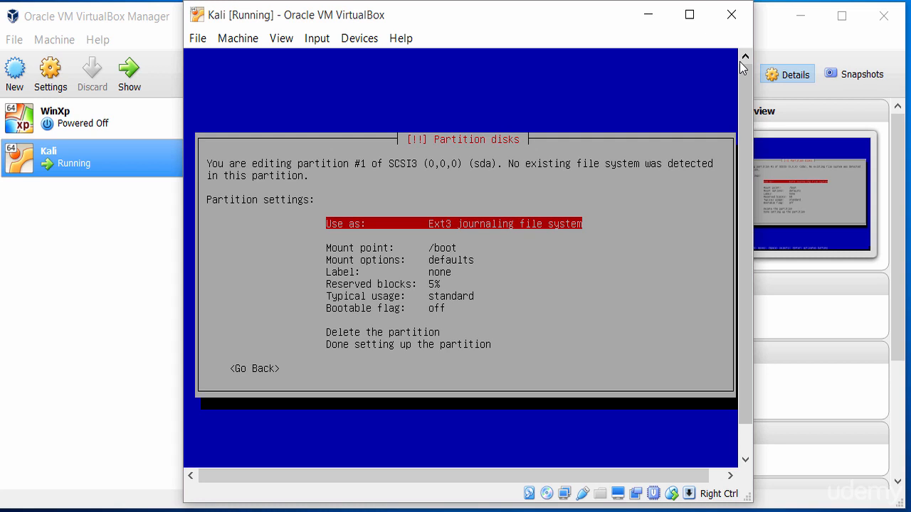
{"action": "key", "text": "Down"}
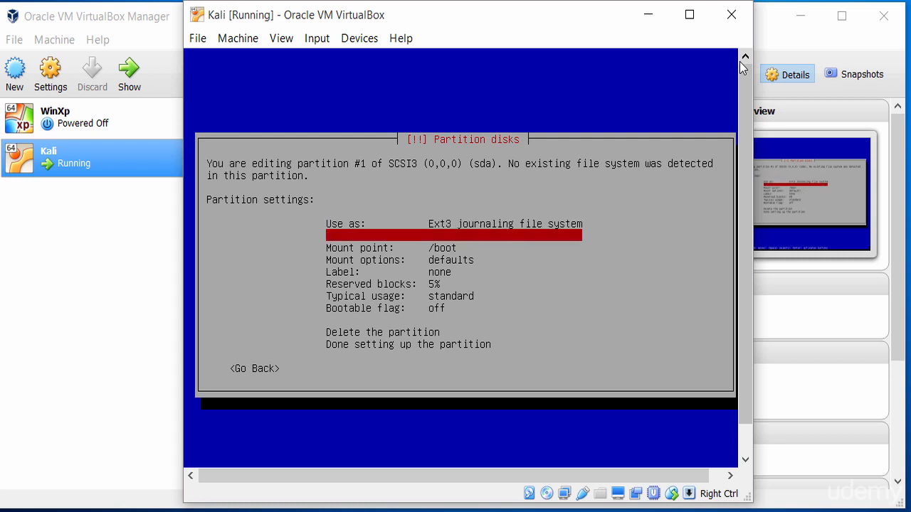
{"action": "key", "text": "Up"}
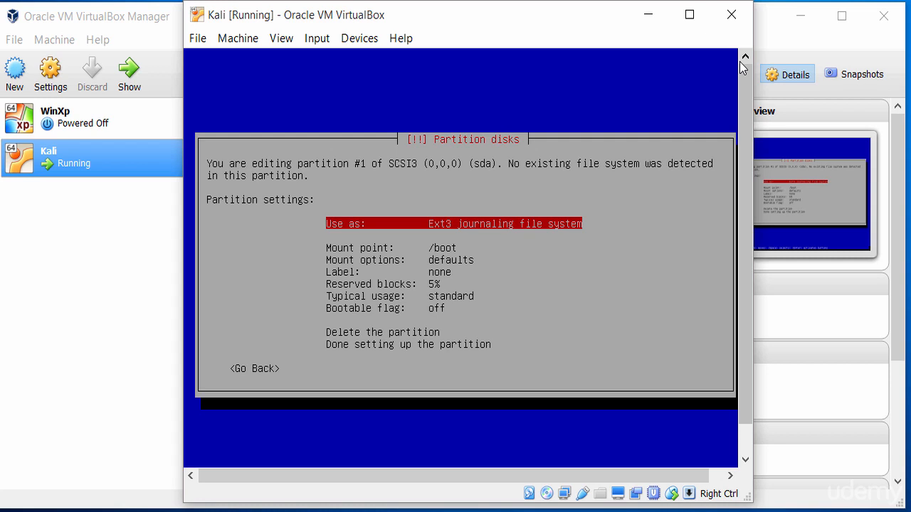
Finish setting up the /boot partition and return to the partition overview
{"action": "key", "text": "Down"}
{"action": "key", "text": "Down"}
{"action": "key", "text": "Down"}
{"action": "key", "text": "Down"}
{"action": "key", "text": "Down"}
{"action": "key", "text": "Down"}
{"action": "key", "text": "Down"}
{"action": "key", "text": "Down"}
{"action": "key", "text": "Down"}
{"action": "key", "text": "Down"}
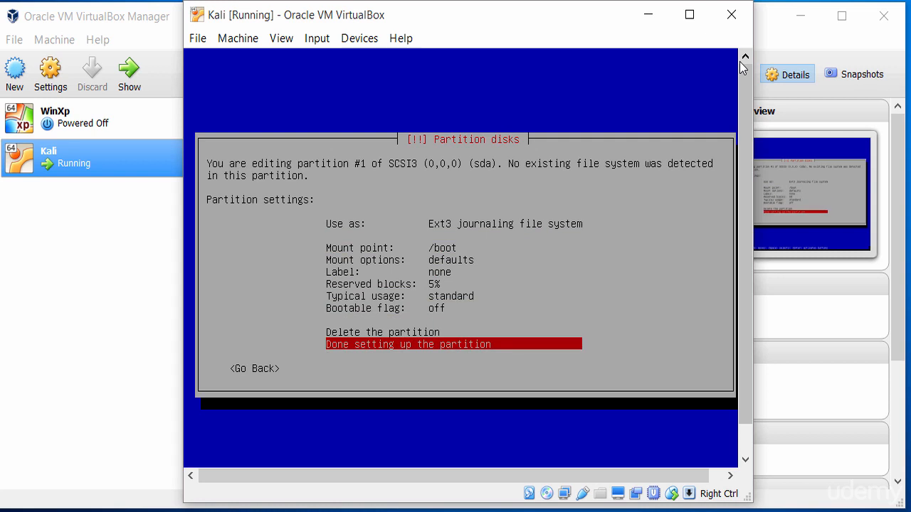
{"action": "key", "text": "Return"}
Create a new 4.0 GB primary partition at the beginning of the remaining free space
{"action": "key", "text": "Down"}
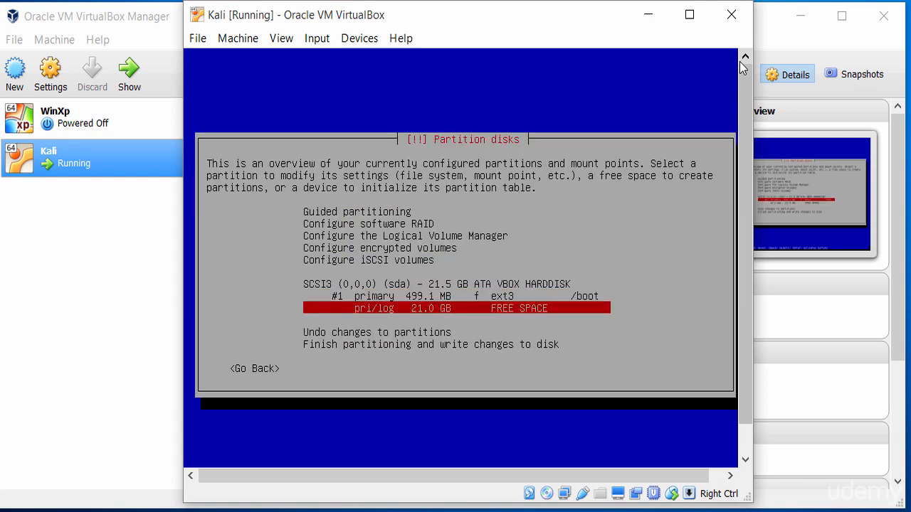
{"action": "key", "text": "Up"}
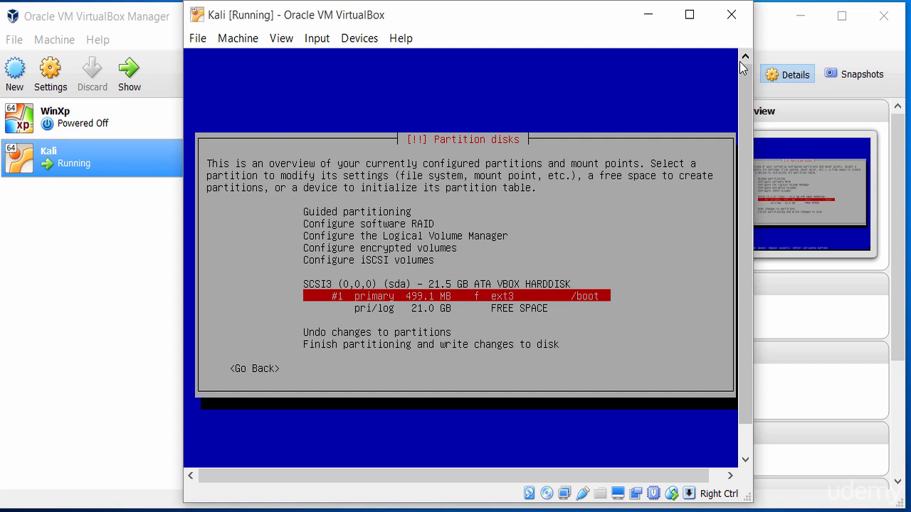
{"action": "key", "text": "Down"}
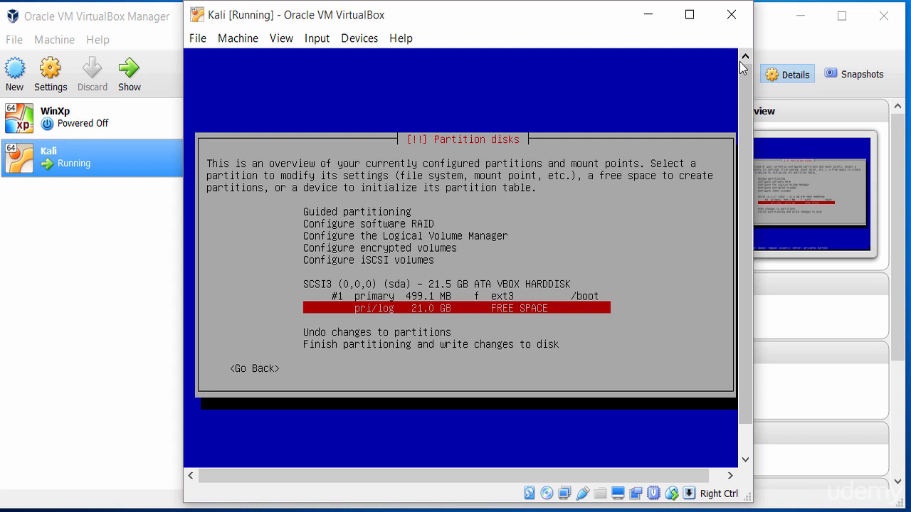
{"action": "key", "text": "Return"}
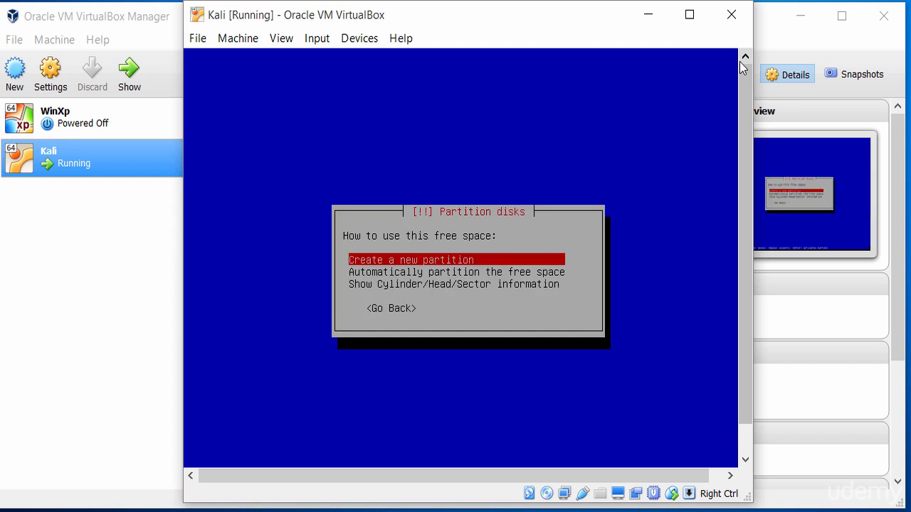
{"action": "key", "text": "Return"}
{"action": "key", "text": "Left"}
{"action": "key", "text": "Left"}
{"action": "key", "text": "Left"}
{"action": "key", "text": "Left"}
{"action": "key", "text": "Left"}
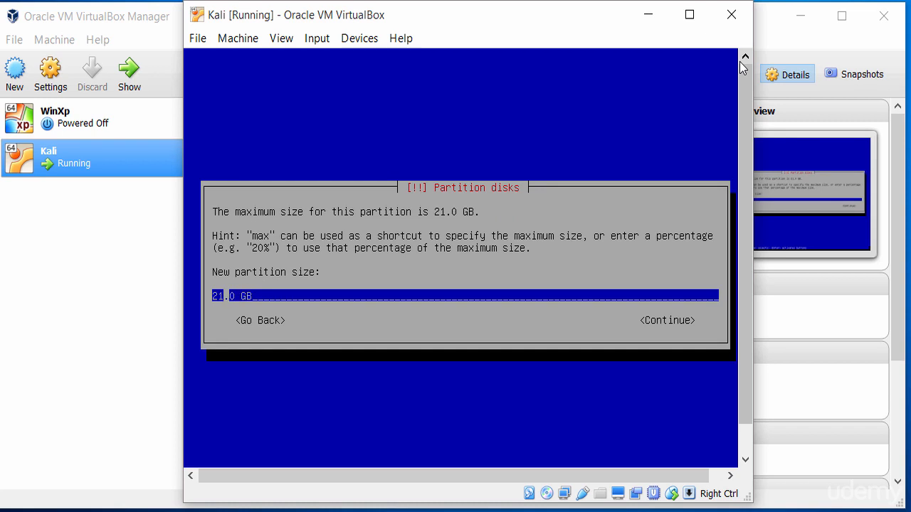
{"action": "key", "text": "BackSpace"}
{"action": "key", "text": "BackSpace"}
{"action": "type", "text": "4"}
{"action": "key", "text": "Right"}
{"action": "key", "text": "Right"}
{"action": "key", "text": "Right"}
{"action": "key", "text": "Right"}
{"action": "key", "text": "Right"}
{"action": "key", "text": "Tab"}
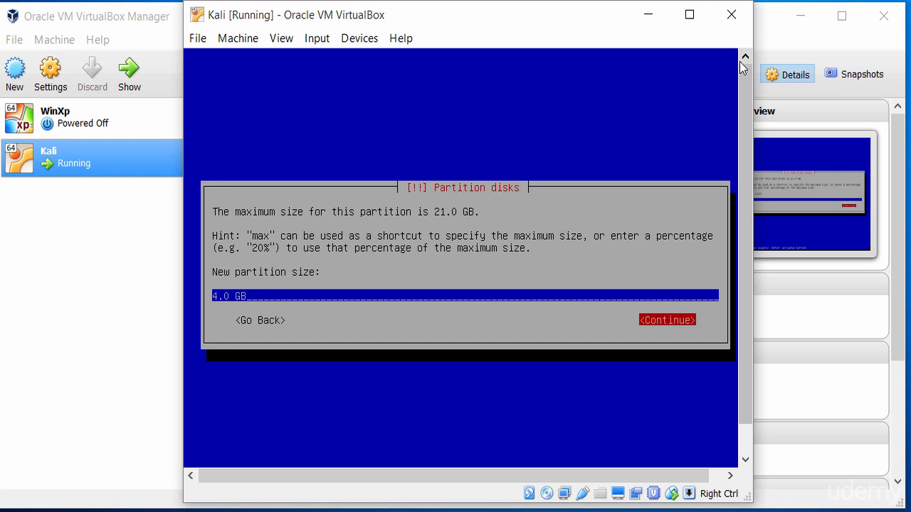
{"action": "key", "text": "Return"}
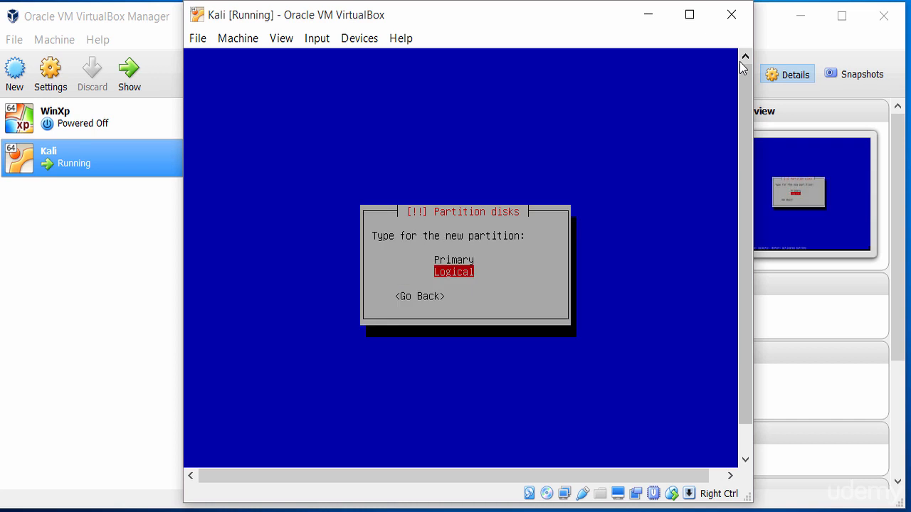
{"action": "key", "text": "Up"}
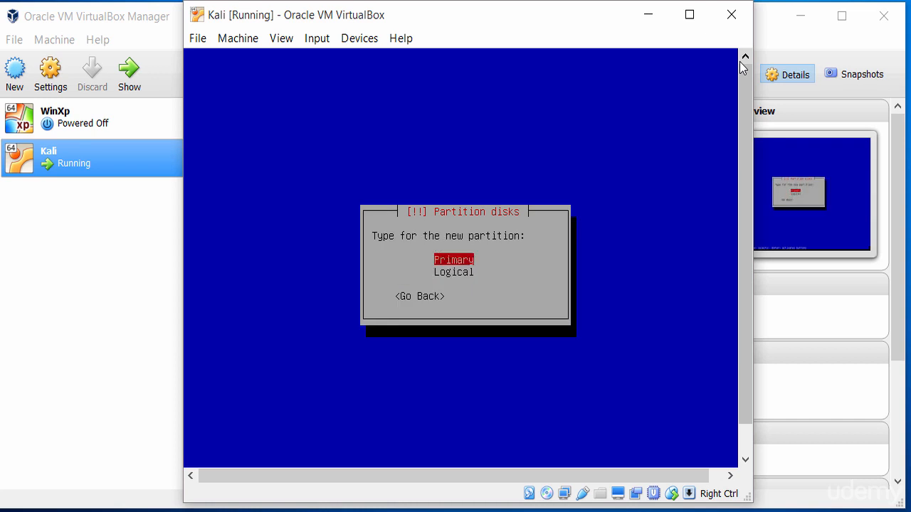
{"action": "key", "text": "Return"}
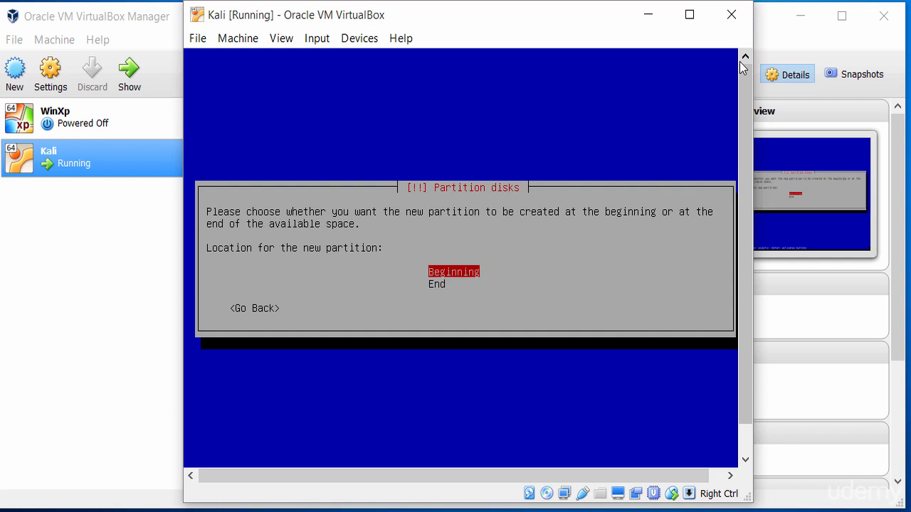
{"action": "key", "text": "Return"}
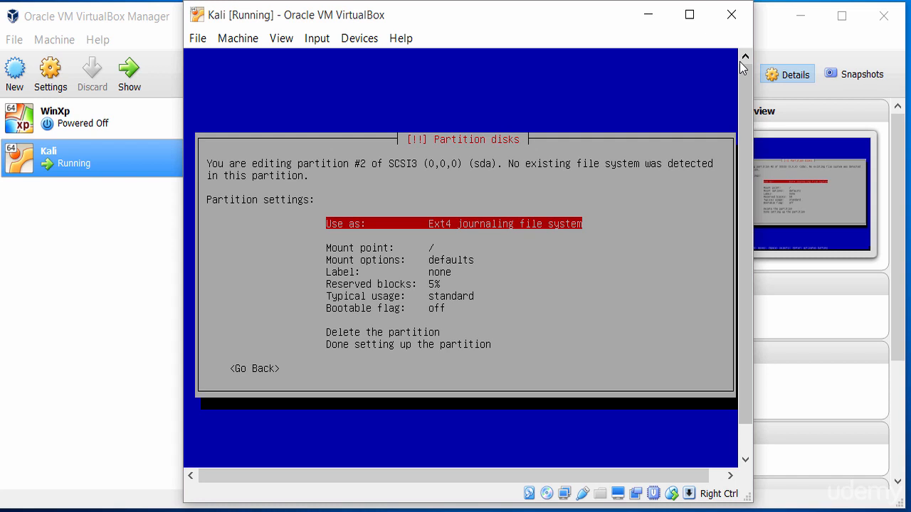
Try to set the mount point of partition #2 to "Do not mount it"
{"action": "key", "text": "Down"}
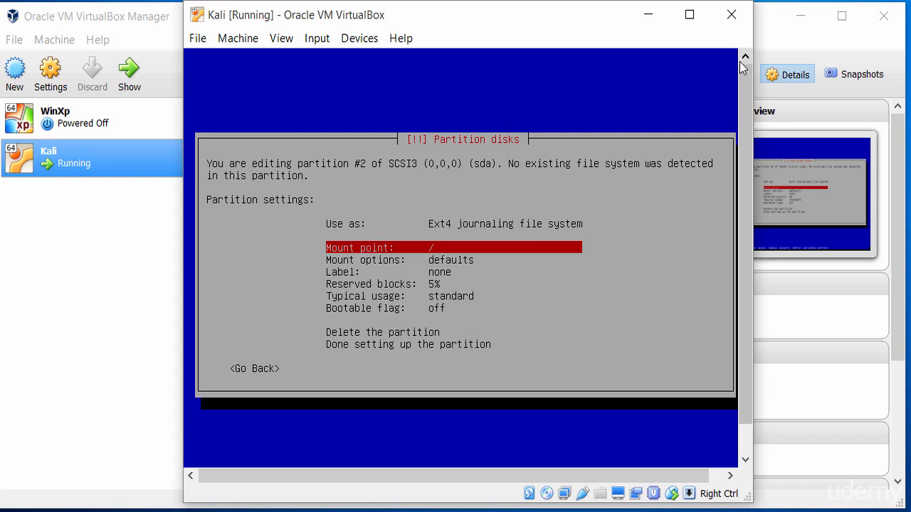
{"action": "key", "text": "Return"}
{"action": "key", "text": "Down"}
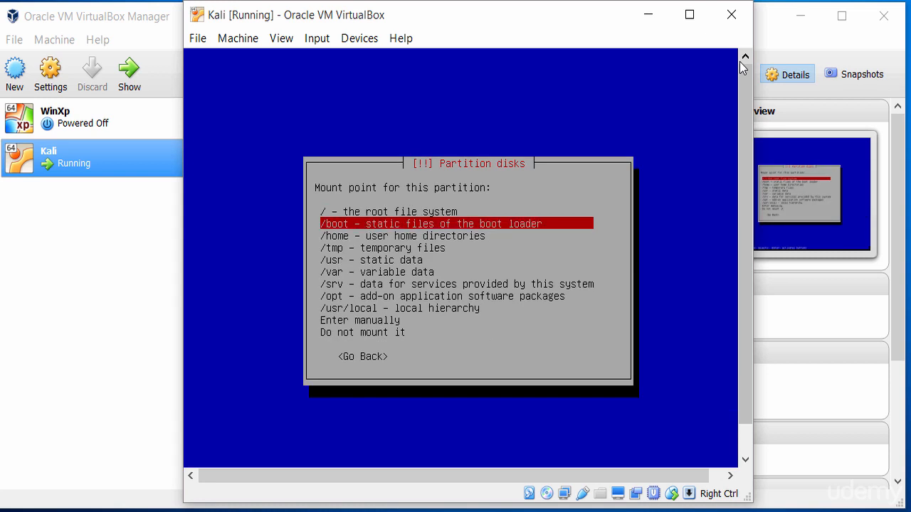
{"action": "key", "text": "Down"}
{"action": "key", "text": "Down"}
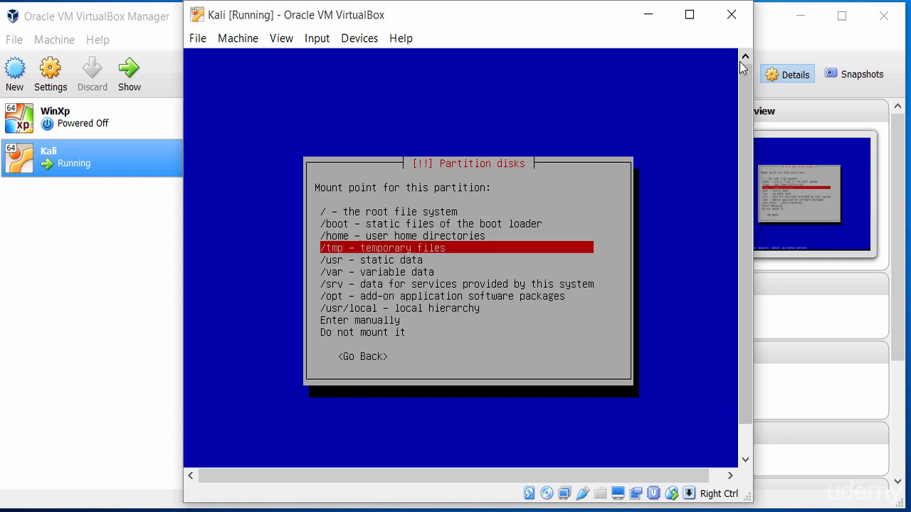
{"action": "key", "text": "Down"}
{"action": "key", "text": "Down"}
{"action": "key", "text": "Down"}
{"action": "key", "text": "Down"}
{"action": "key", "text": "Down"}
{"action": "key", "text": "Down"}
{"action": "key", "text": "Down"}
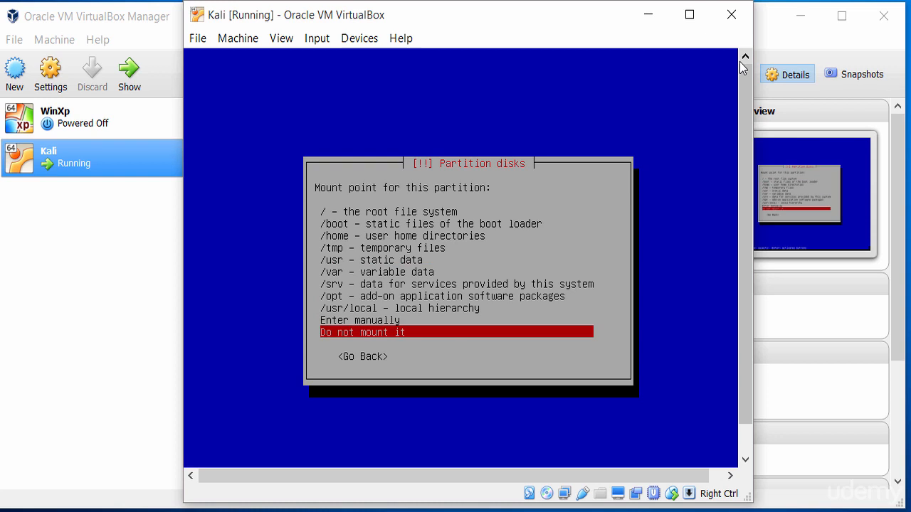
{"action": "key", "text": "Return"}
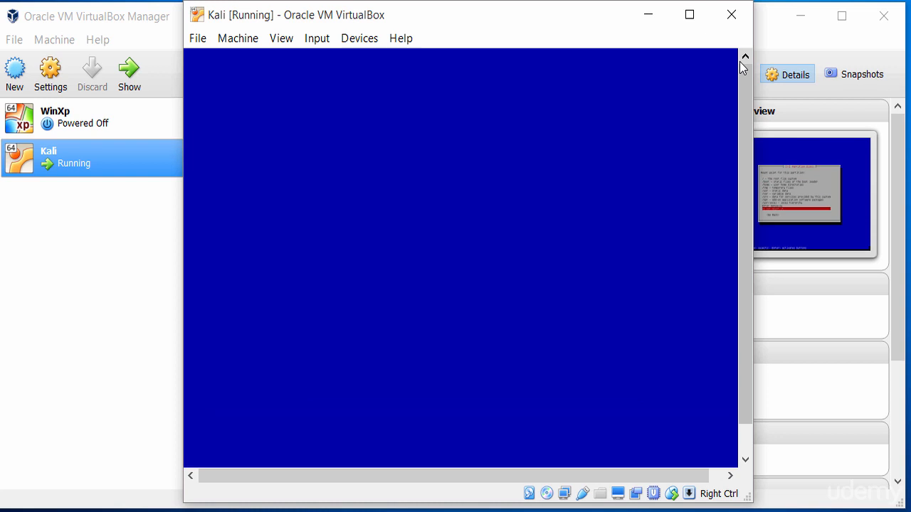
Set partition #2 to be used as a swap area instead of an Ext4 file system
{"action": "key", "text": "Down"}
{"action": "key", "text": "Up"}
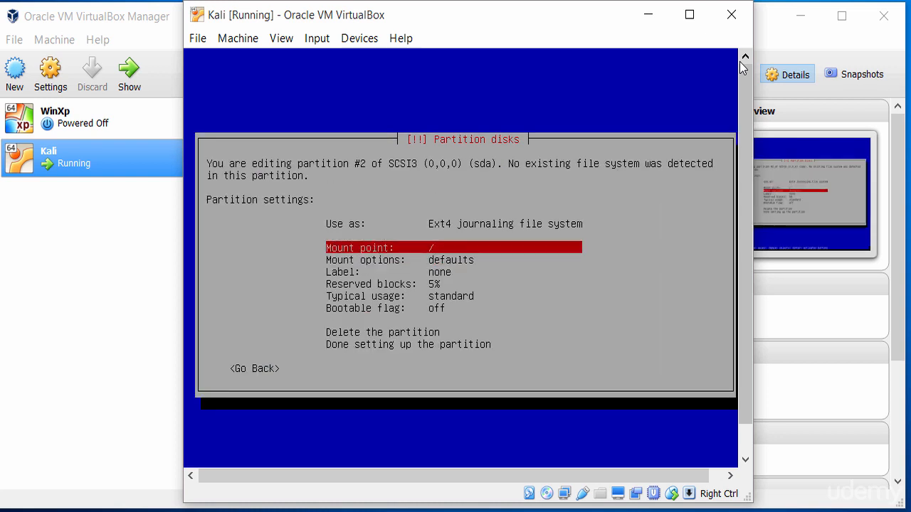
{"action": "key", "text": "Up"}
{"action": "key", "text": "Return"}
{"action": "key", "text": "Down"}
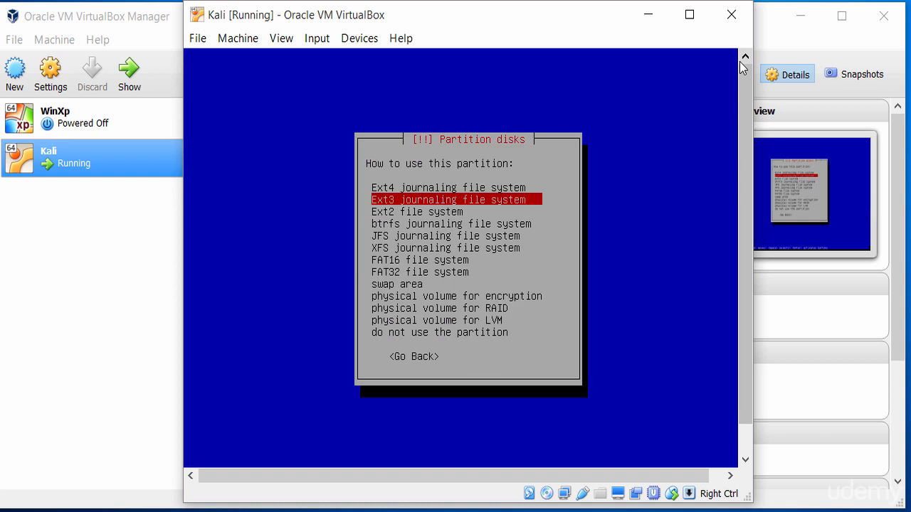
{"action": "key", "text": "Down"}
{"action": "key", "text": "Down"}
{"action": "key", "text": "Down"}
{"action": "key", "text": "Down"}
{"action": "key", "text": "Down"}
{"action": "key", "text": "Down"}
{"action": "key", "text": "Down"}
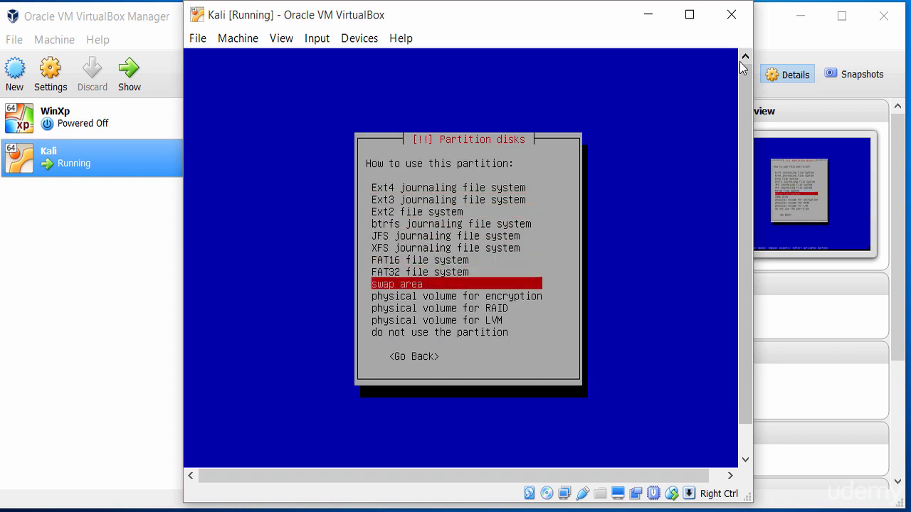
{"action": "key", "text": "Return"}
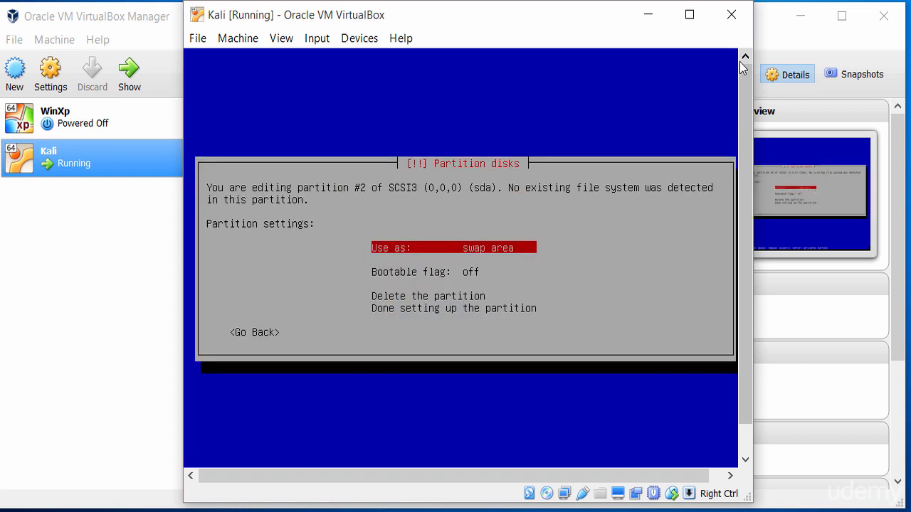
Finish setting up the swap partition with its bootable flag left off and return to the partition overview
{"action": "key", "text": "Down"}
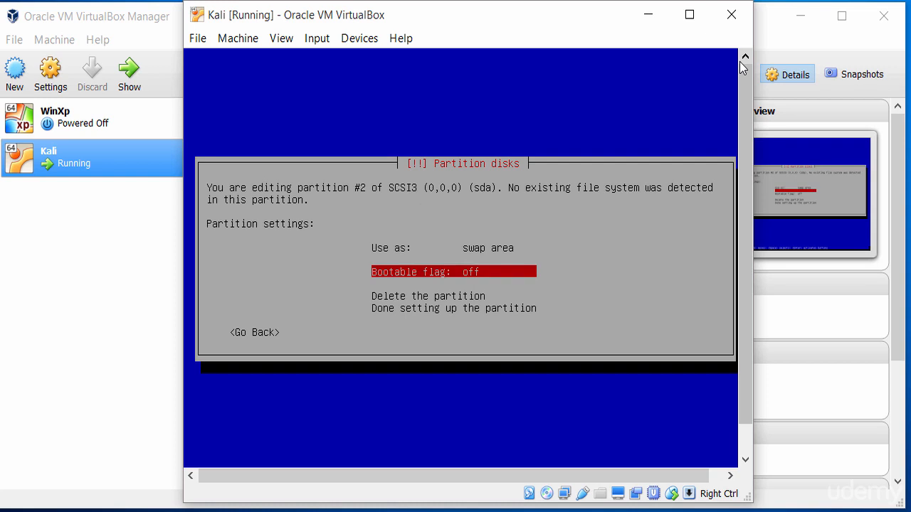
{"action": "key", "text": "Up"}
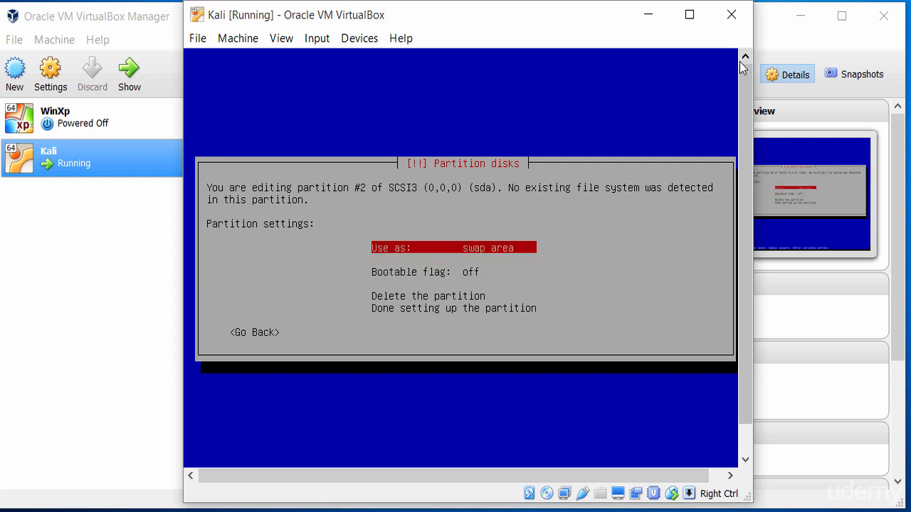
{"action": "key", "text": "Down"}
{"action": "key", "text": "Down"}
{"action": "key", "text": "Down"}
{"action": "key", "text": "Down"}
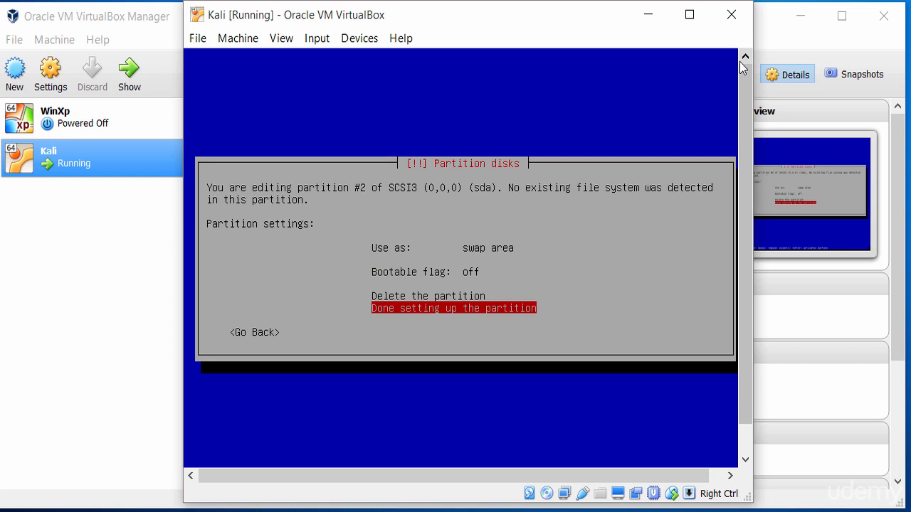
{"action": "key", "text": "Return"}
Create a new primary partition that takes all 17.0 GB of the remaining free space
{"action": "key", "text": "Up"}
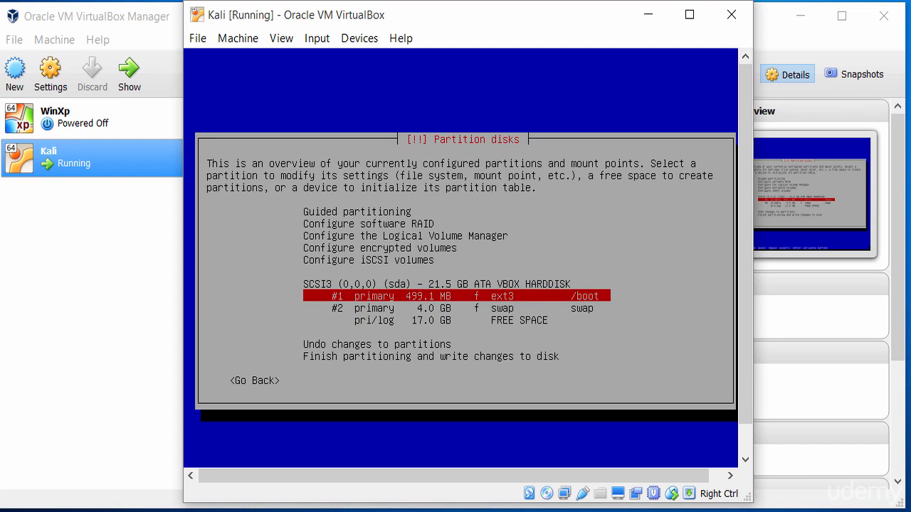
{"action": "key", "text": "Down"}
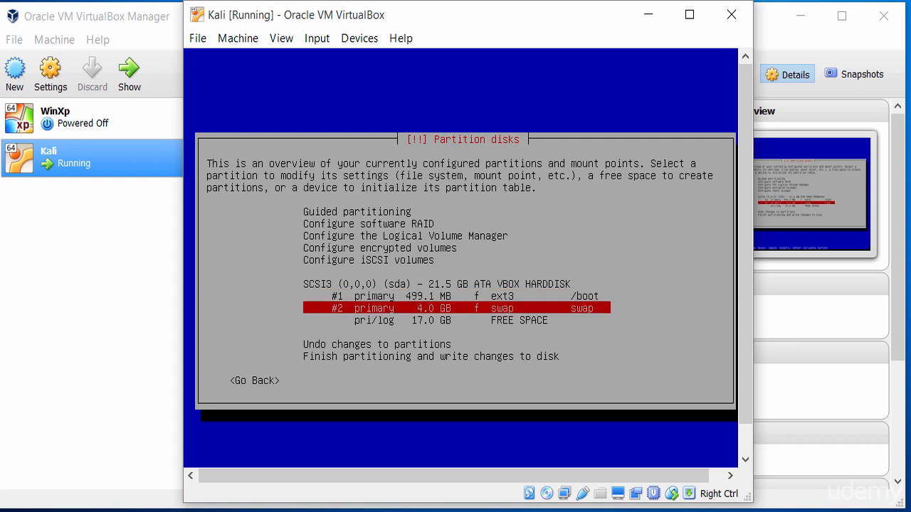
{"action": "key", "text": "Down"}
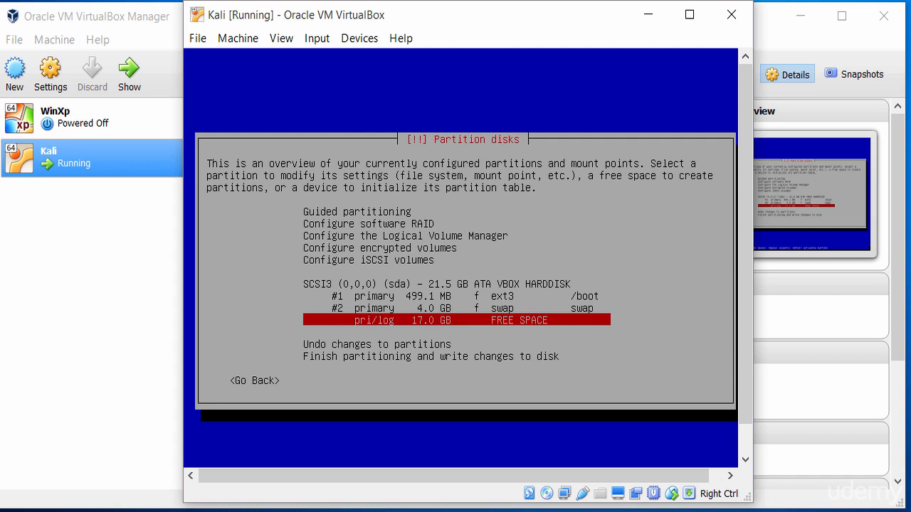
{"action": "key", "text": "Return"}
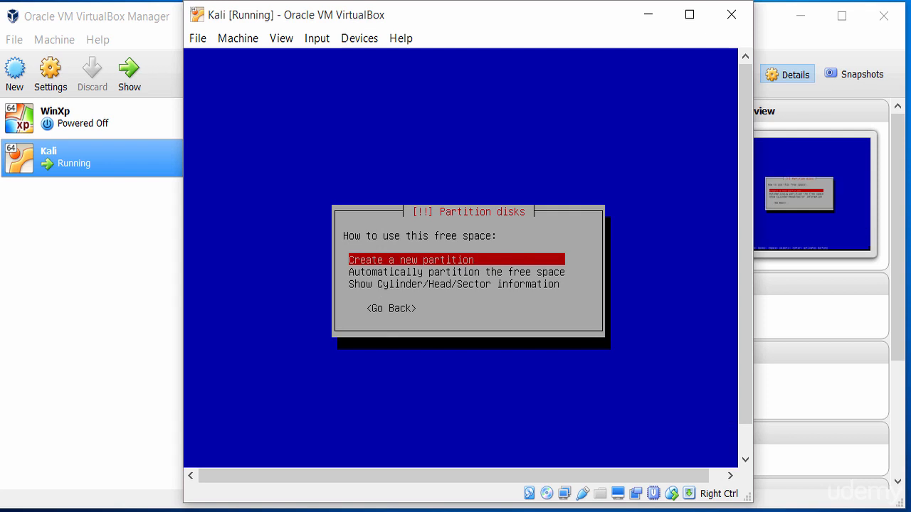
{"action": "key", "text": "Down"}
{"action": "key", "text": "Up"}
{"action": "key", "text": "Return"}
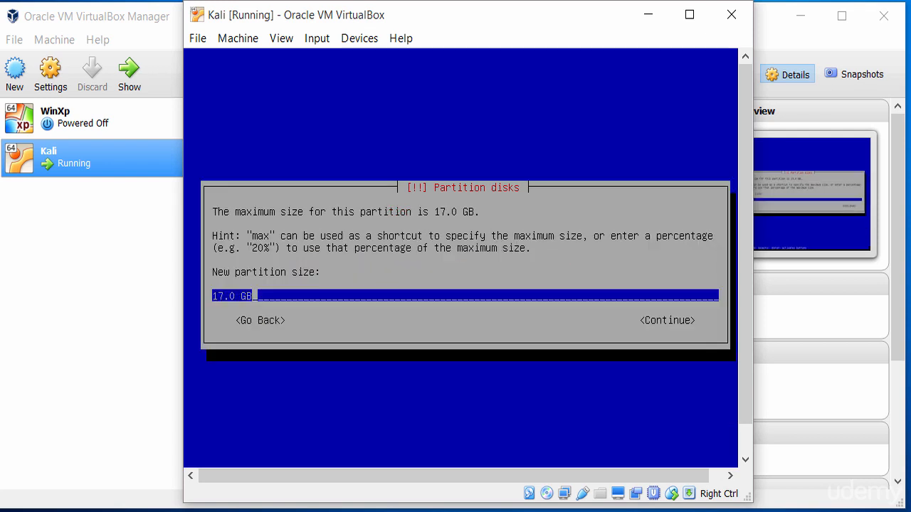
{"action": "key", "text": "Tab"}
{"action": "key", "text": "Return"}
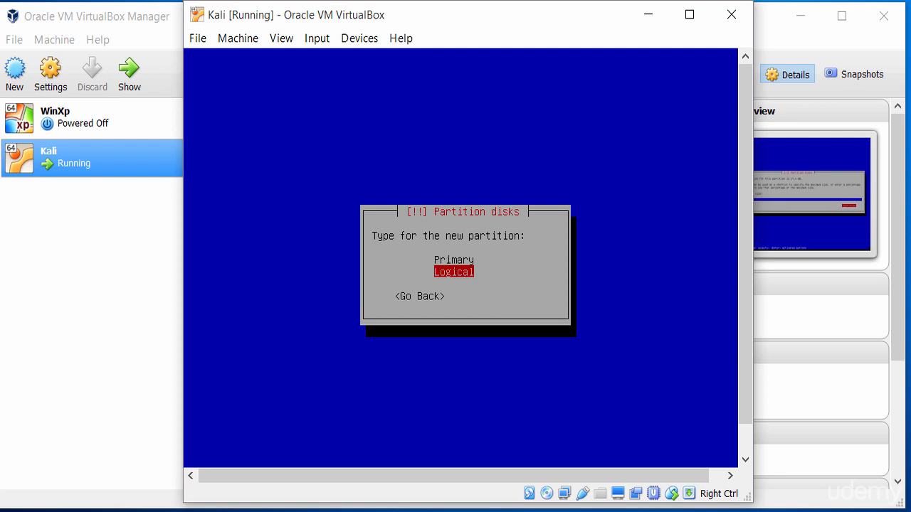
{"action": "key", "text": "Up"}
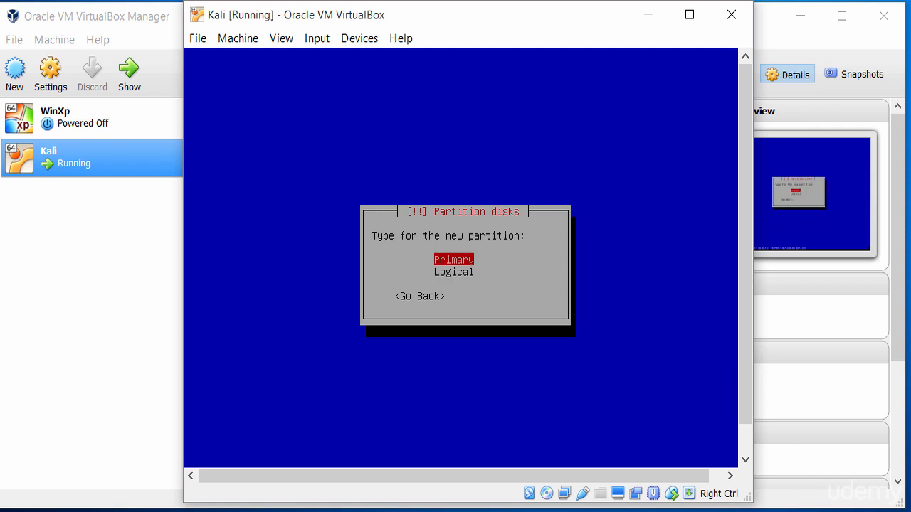
{"action": "key", "text": "Return"}
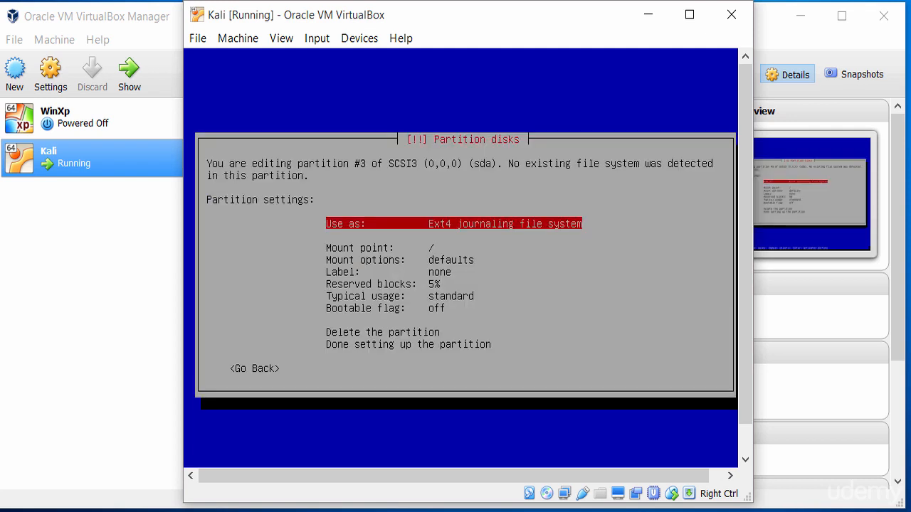
Review the settings of partition #3, including its file system, mount point, mount options and label
{"action": "key", "text": "Down"}
{"action": "key", "text": "Up"}
{"action": "key", "text": "Down"}
{"action": "key", "text": "Down"}
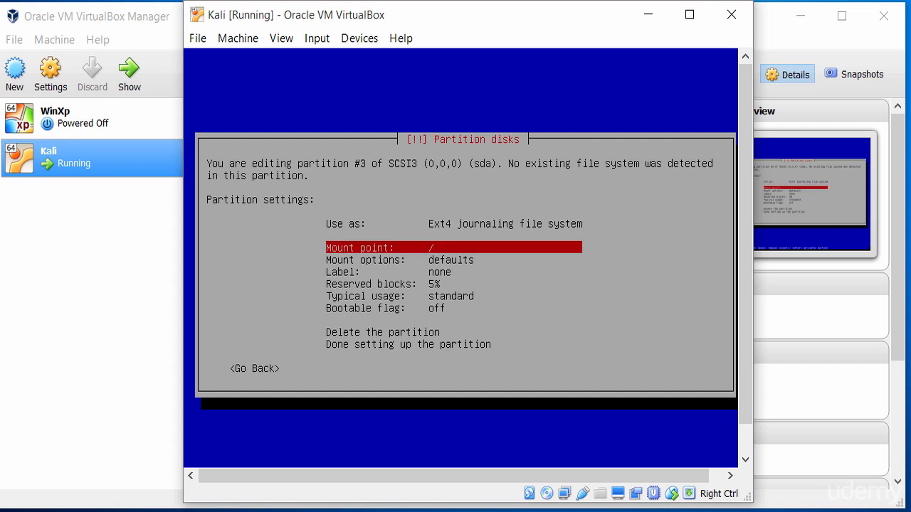
{"action": "key", "text": "Down"}
{"action": "key", "text": "Down"}
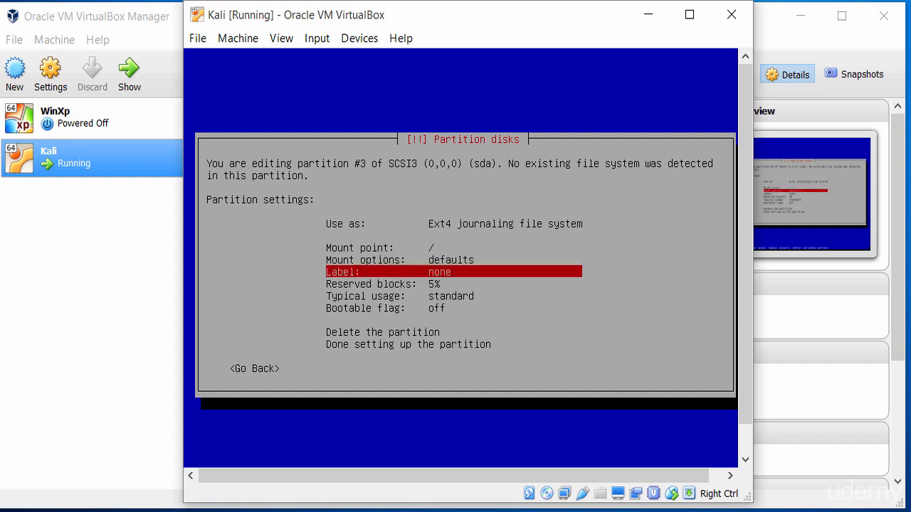
{"action": "key", "text": "Down"}
{"action": "key", "text": "Up"}
{"action": "key", "text": "Up"}
{"action": "key", "text": "Up"}
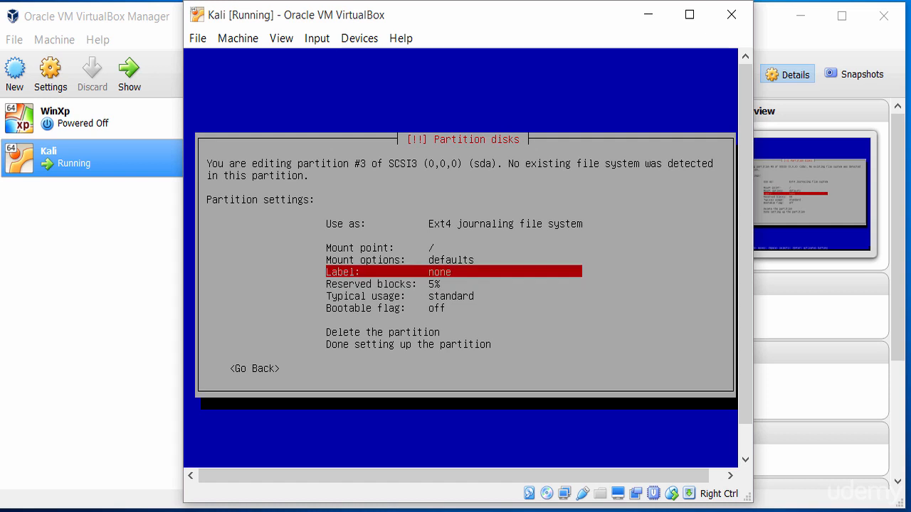
{"action": "key", "text": "Down"}
{"action": "key", "text": "Down"}
{"action": "key", "text": "Down"}
{"action": "key", "text": "Down"}
{"action": "key", "text": "Up"}
{"action": "key", "text": "Up"}
{"action": "key", "text": "Up"}
{"action": "key", "text": "Up"}
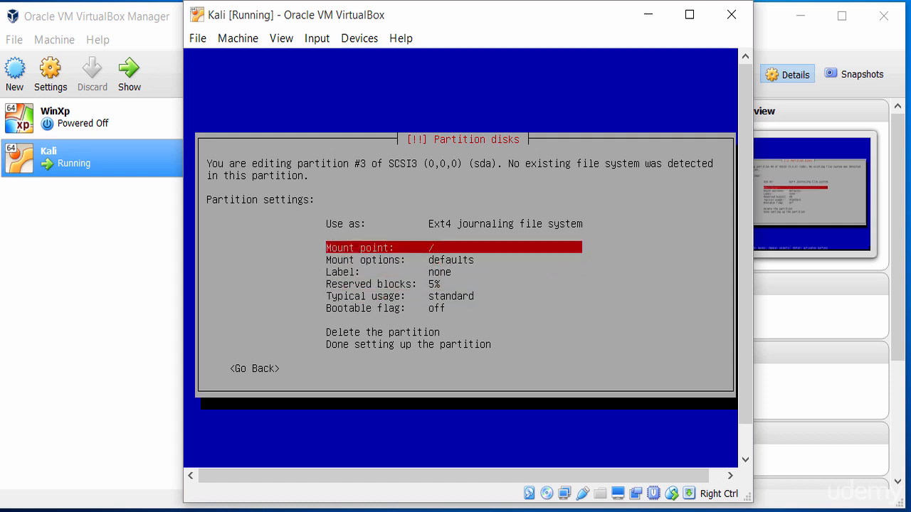
Finish setting up partition #3 as Ext4 with mount point / and return to the partition overview
{"action": "key", "text": "Down"}
{"action": "key", "text": "Down"}
{"action": "key", "text": "Down"}
{"action": "key", "text": "Down"}
{"action": "key", "text": "Down"}
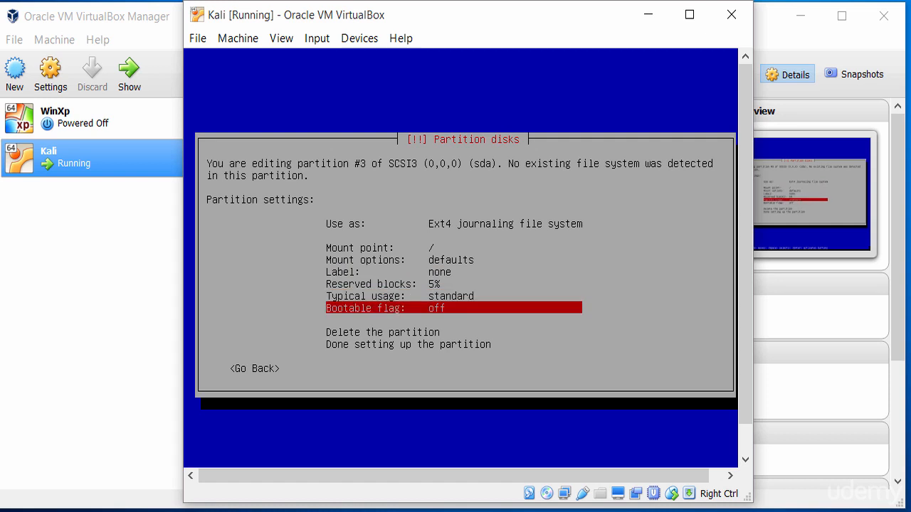
{"action": "key", "text": "Down"}
{"action": "key", "text": "Down"}
{"action": "key", "text": "Down"}
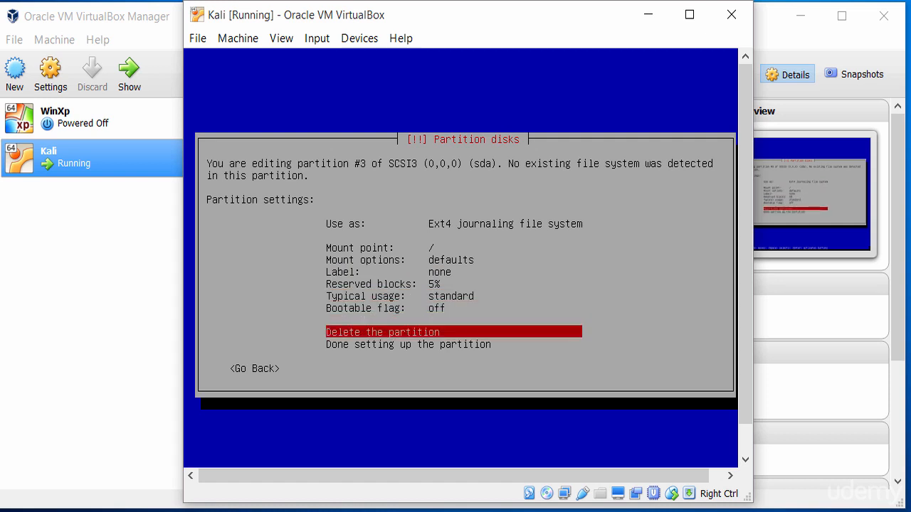
{"action": "key", "text": "Return"}
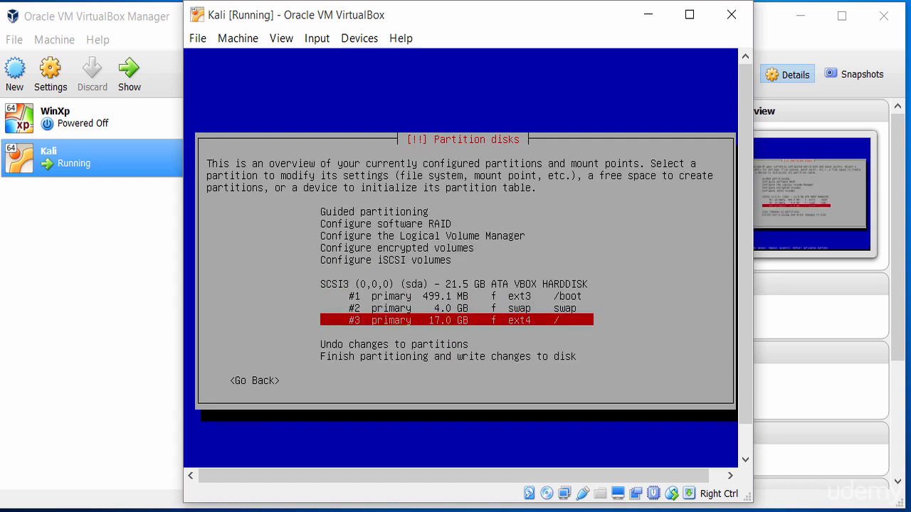
Finish partitioning after checking the three partitions, and agree to write the changes to disk
{"action": "key", "text": "Up"}
{"action": "key", "text": "Up"}
{"action": "key", "text": "Up"}
{"action": "key", "text": "Down"}
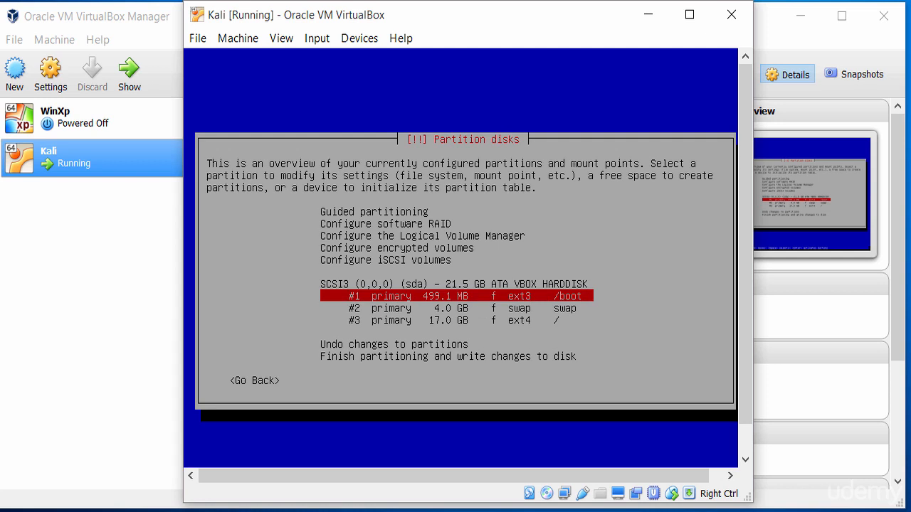
{"action": "key", "text": "Down"}
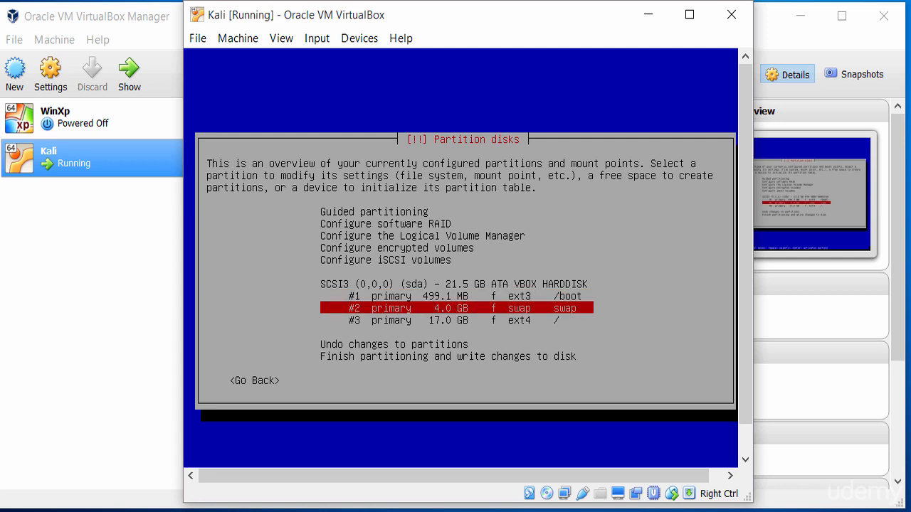
{"action": "key", "text": "Down"}
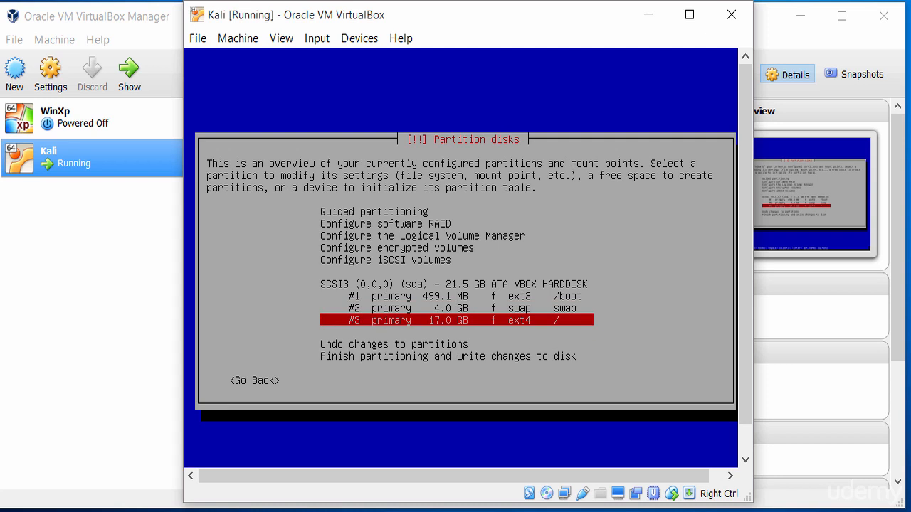
{"action": "key", "text": "Down"}
{"action": "key", "text": "Down"}
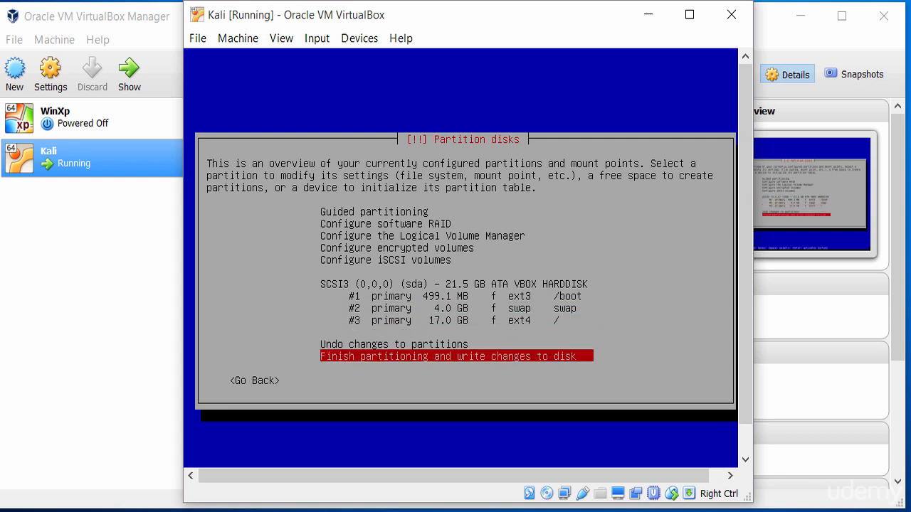
{"action": "key", "text": "Return"}
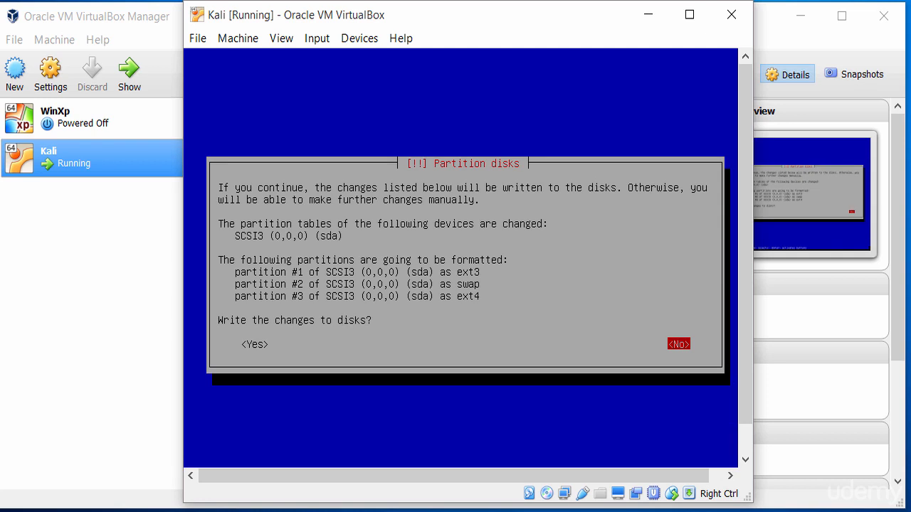
{"action": "key", "text": "Left"}
{"action": "key", "text": "Return"}
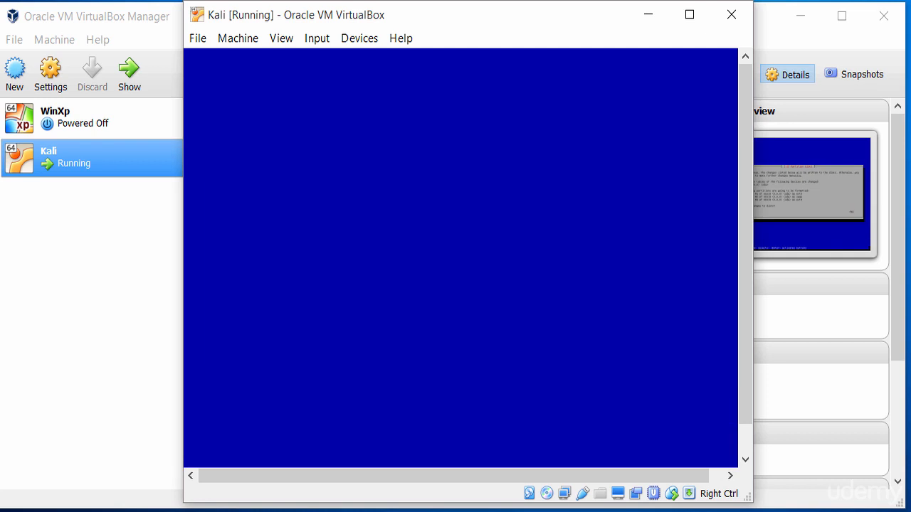